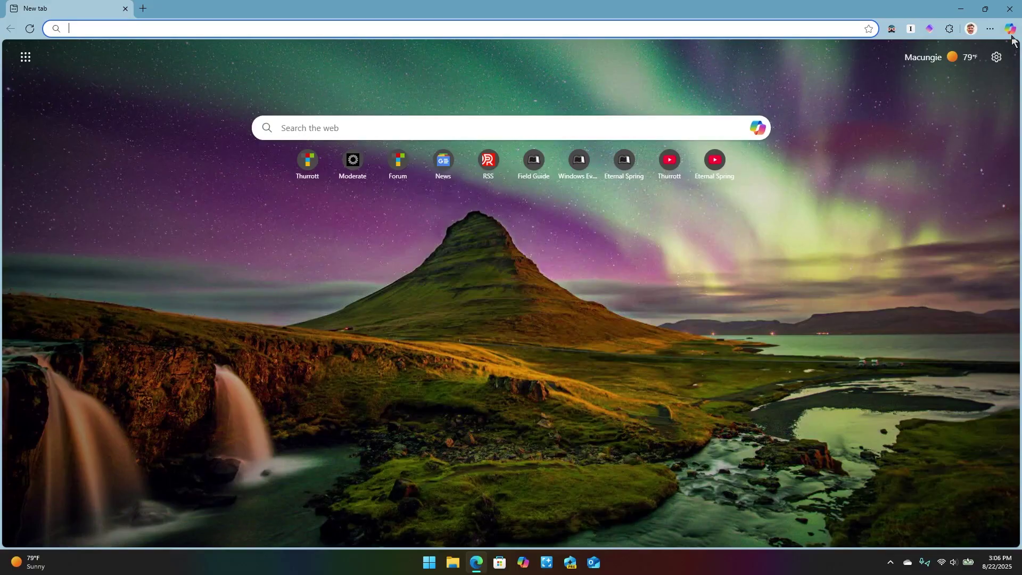
# Switch on the Copilot Mode toggle in Settings > AI innovations, then start a new tab.
pyautogui.click(812, 229)
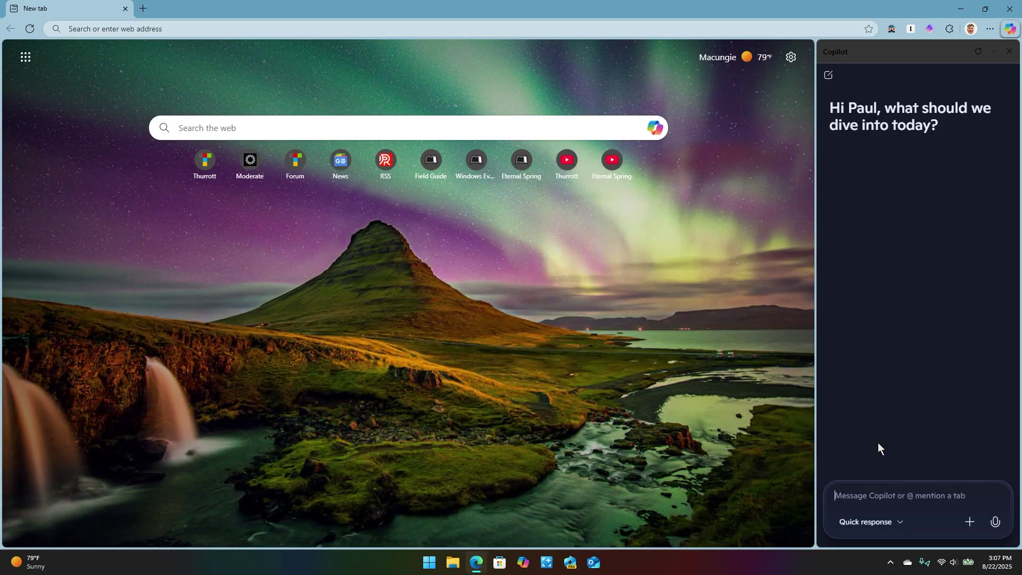
pyautogui.click(1008, 53)
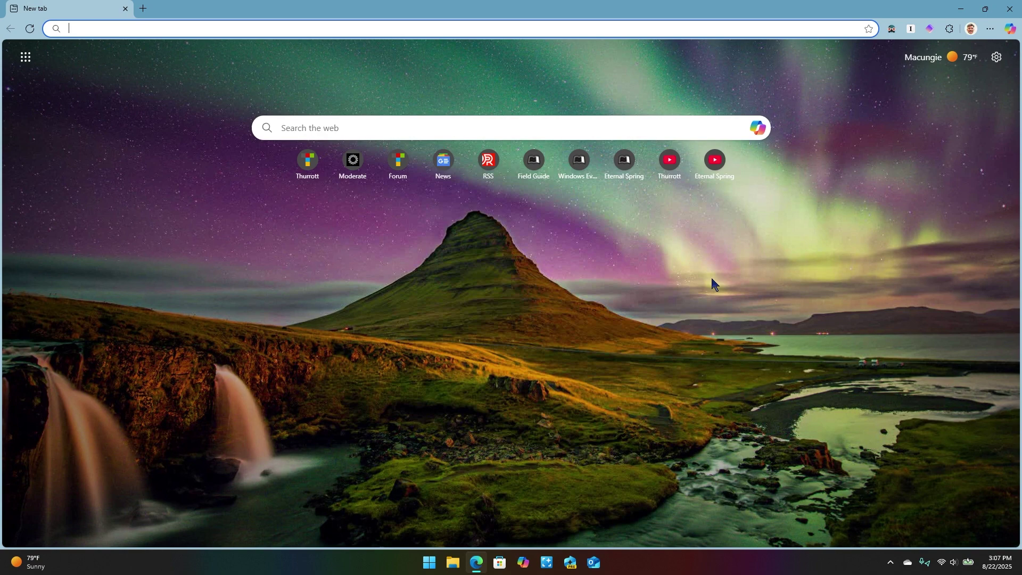
pyautogui.click(990, 28)
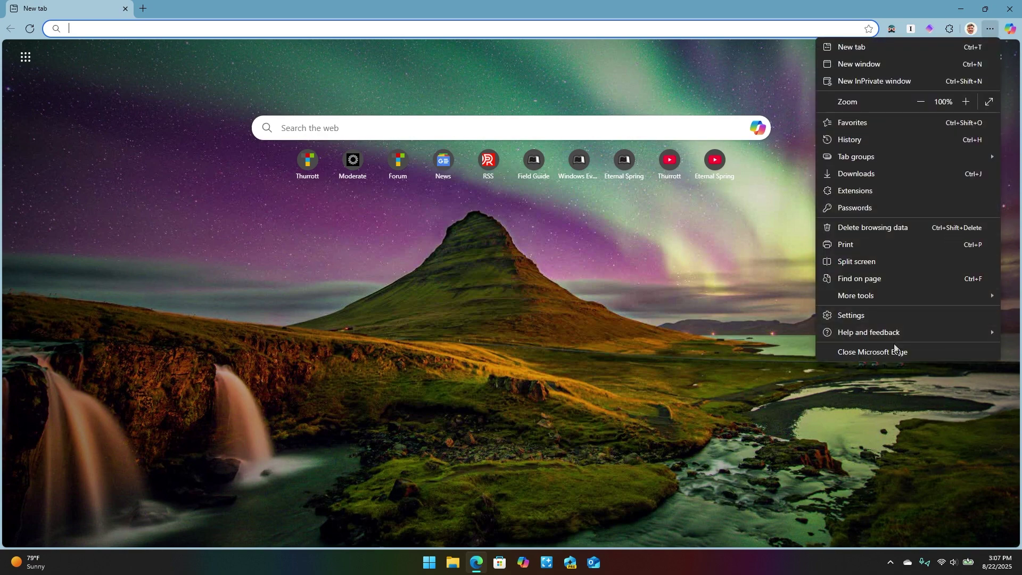
pyautogui.click(903, 315)
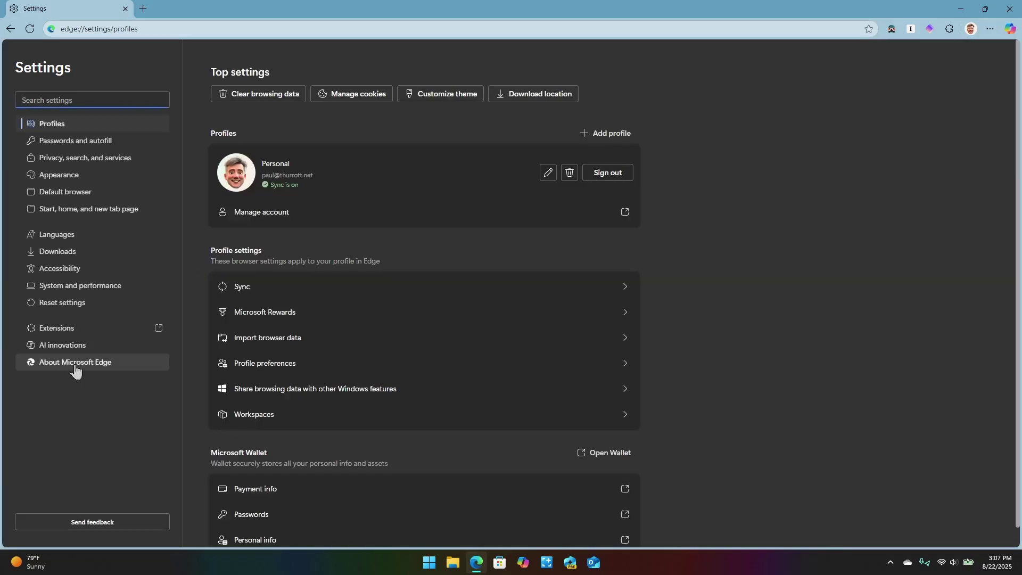
pyautogui.click(80, 346)
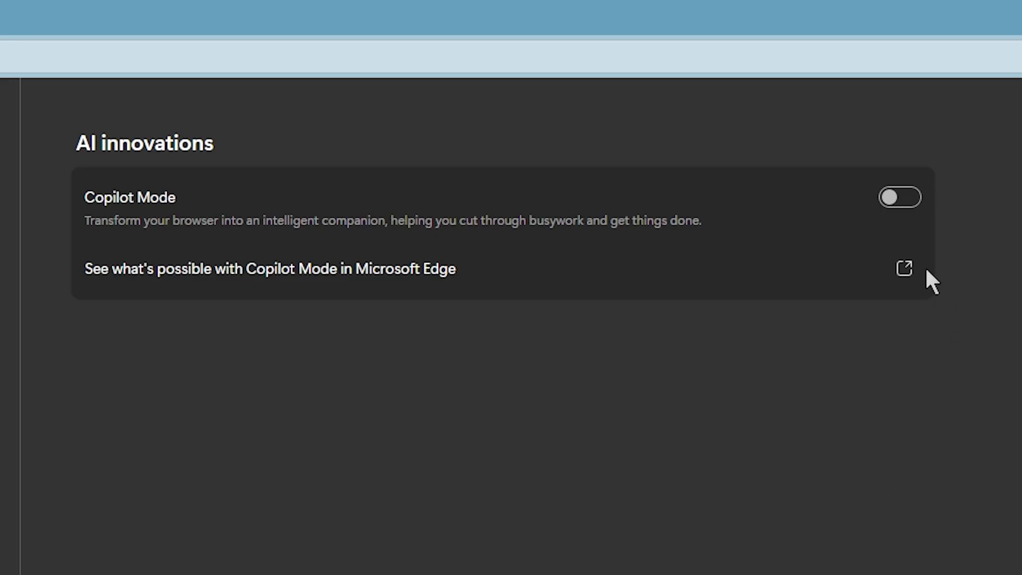
pyautogui.click(899, 198)
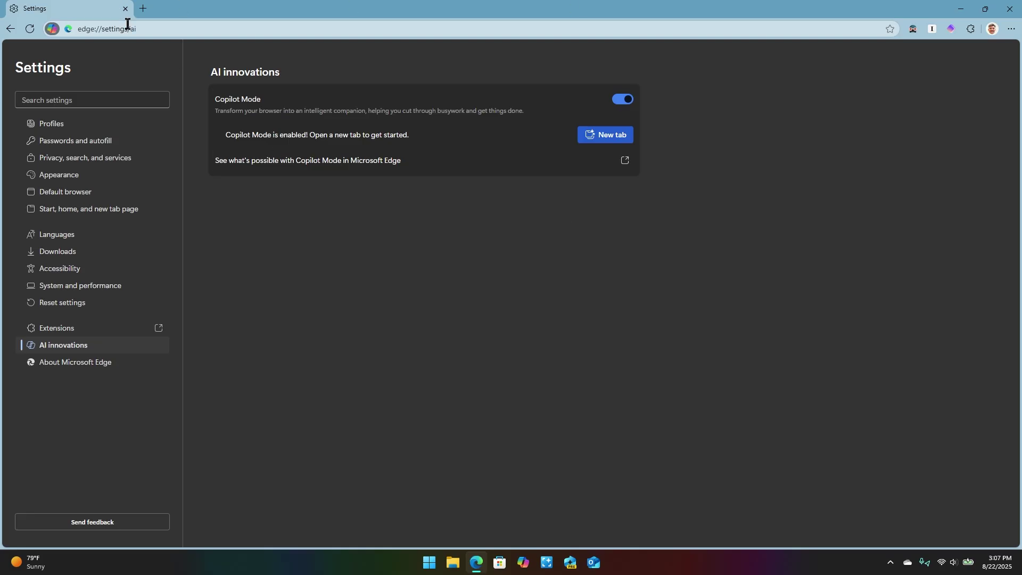
pyautogui.click(142, 8)
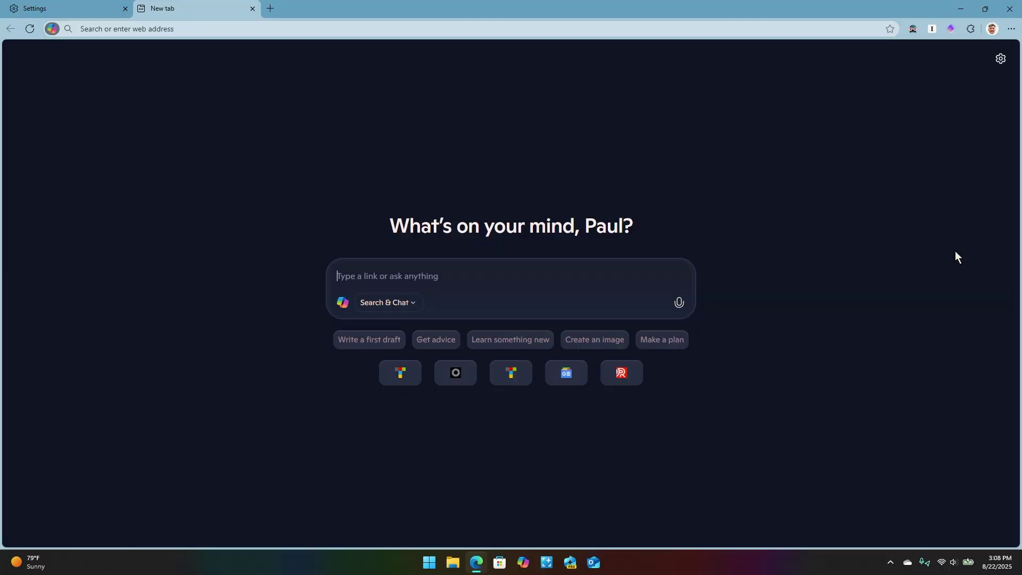
# Turn Quick links off and back on in the new-tab page settings, keeping the tiles visible.
pyautogui.click(1001, 58)
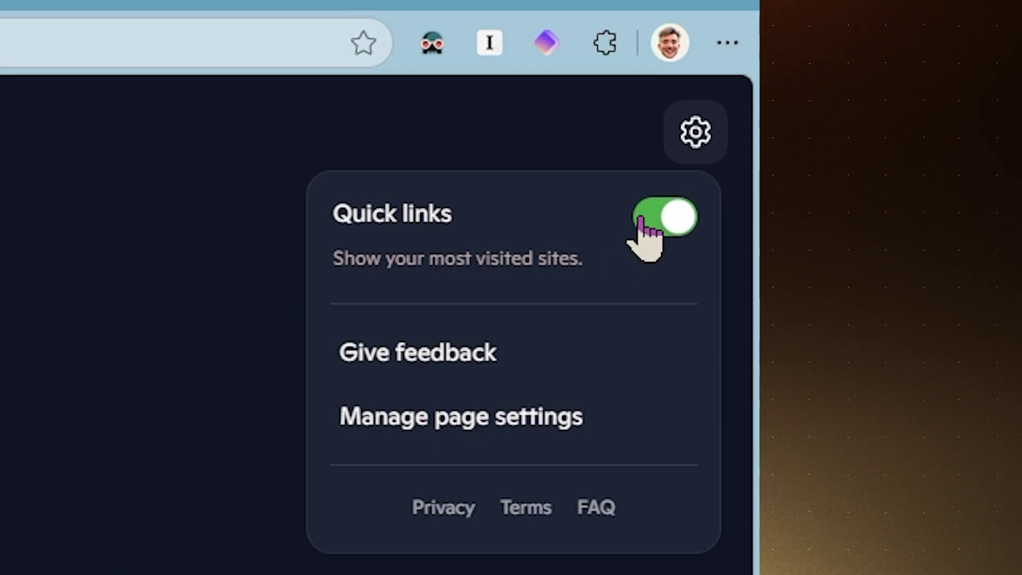
pyautogui.click(643, 218)
pyautogui.click(652, 217)
pyautogui.rightClick(629, 370)
pyautogui.click(805, 413)
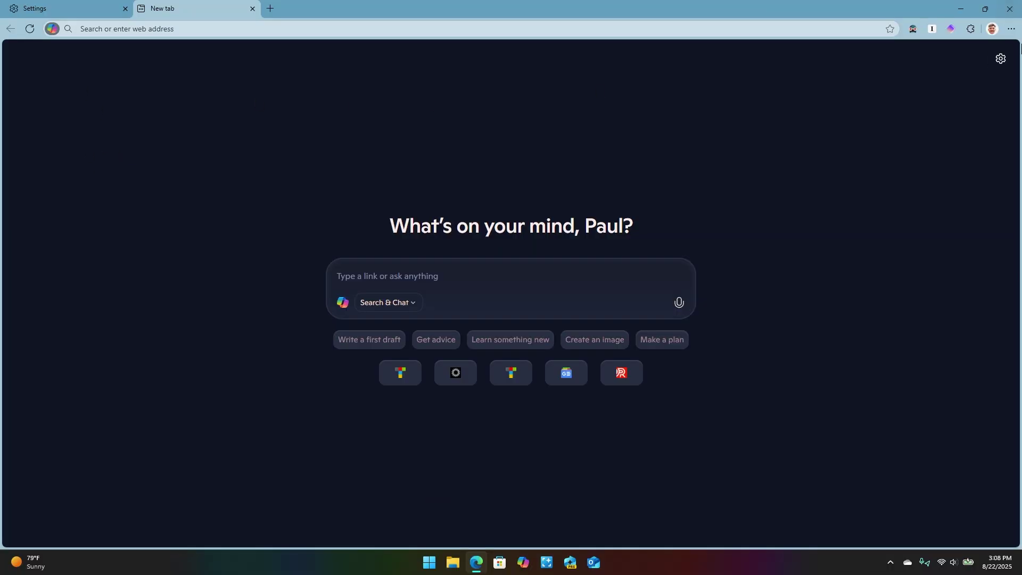
# Open the Copilot chat from the toolbar and undock it into a floating window.
pyautogui.click(51, 29)
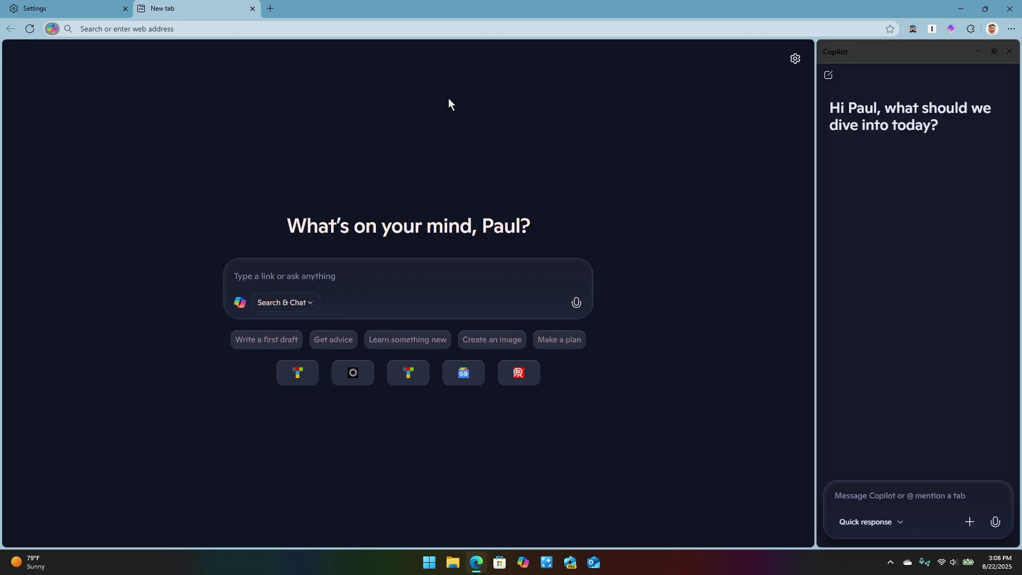
pyautogui.click(995, 52)
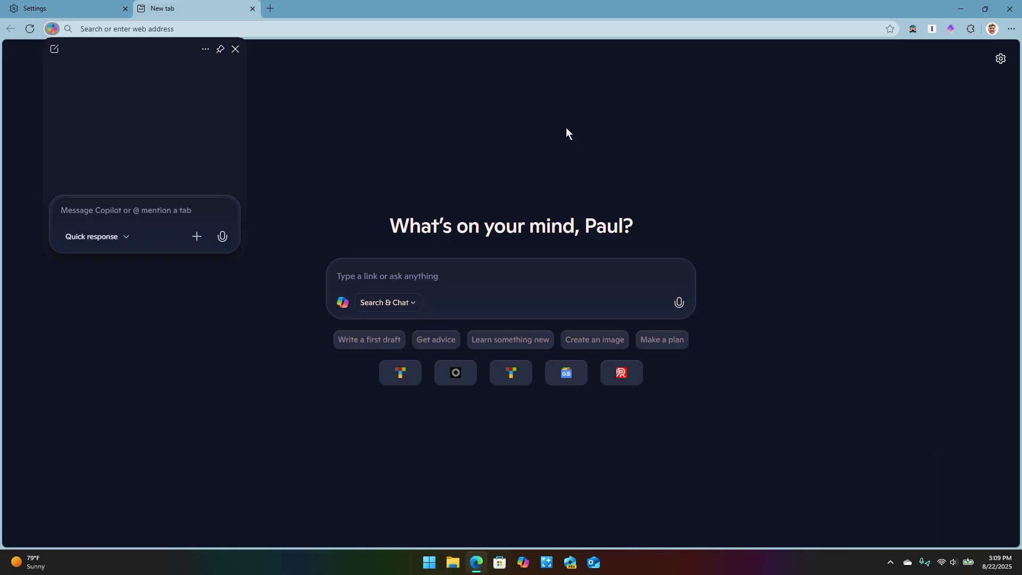
# Go to thurrott.com and open the Premium article 'What Dia Says About the AI-Powered Future of Web Browsing'.
pyautogui.hotkey('ctrl', 'l')
pyautogui.write('thurrott.com')
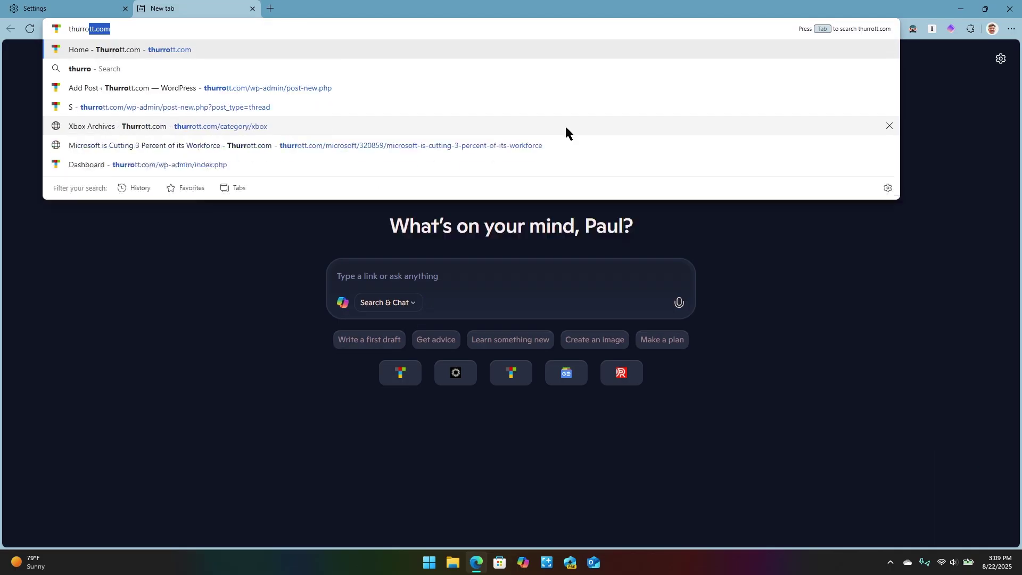
pyautogui.press('Return')
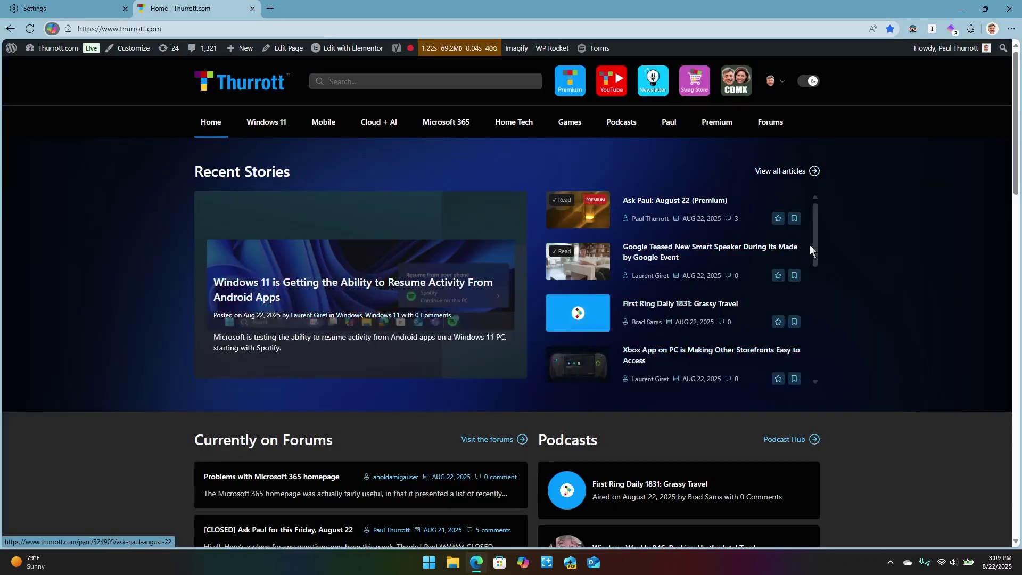
pyautogui.scroll(-5, 716, 308)
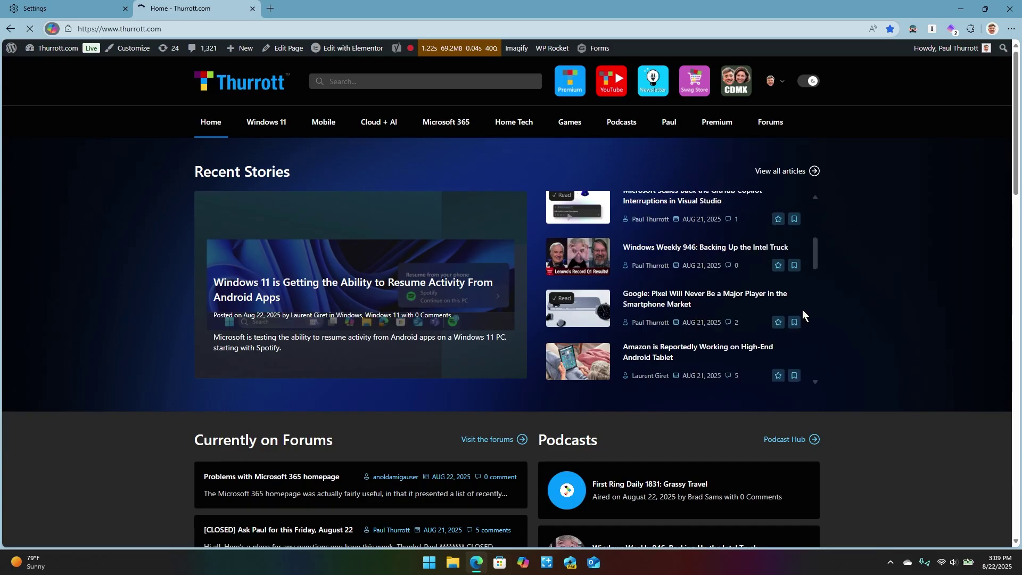
pyautogui.scroll(-3, 479, 345)
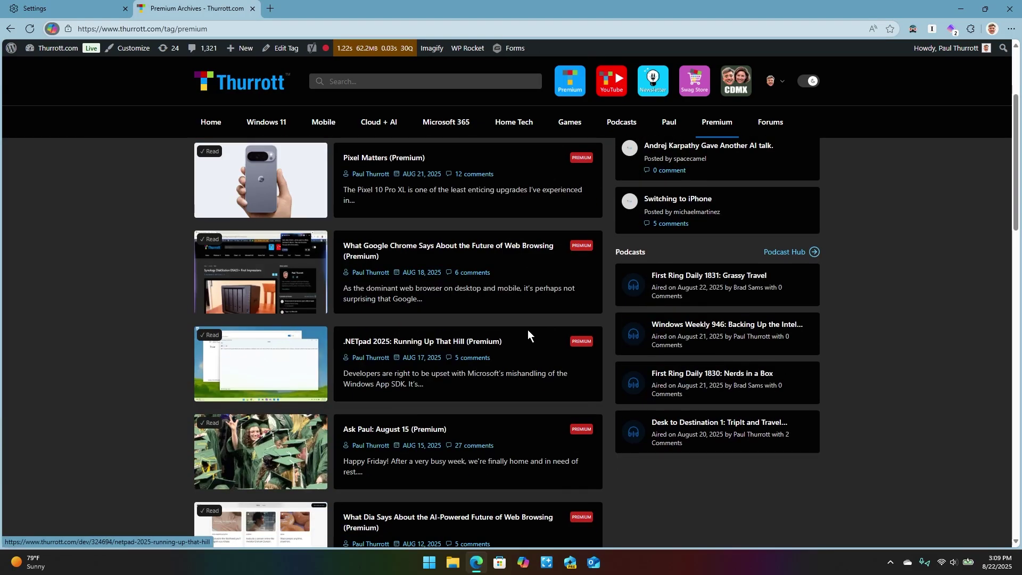
pyautogui.scroll(-3, 529, 336)
pyautogui.scroll(-3, 486, 228)
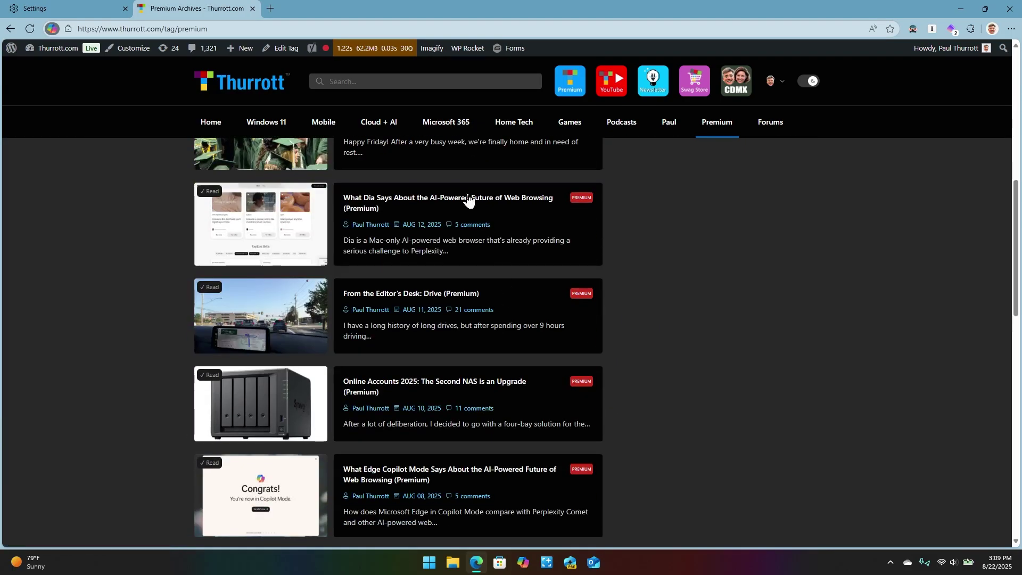
pyautogui.click(467, 200)
pyautogui.scroll(-7, 919, 251)
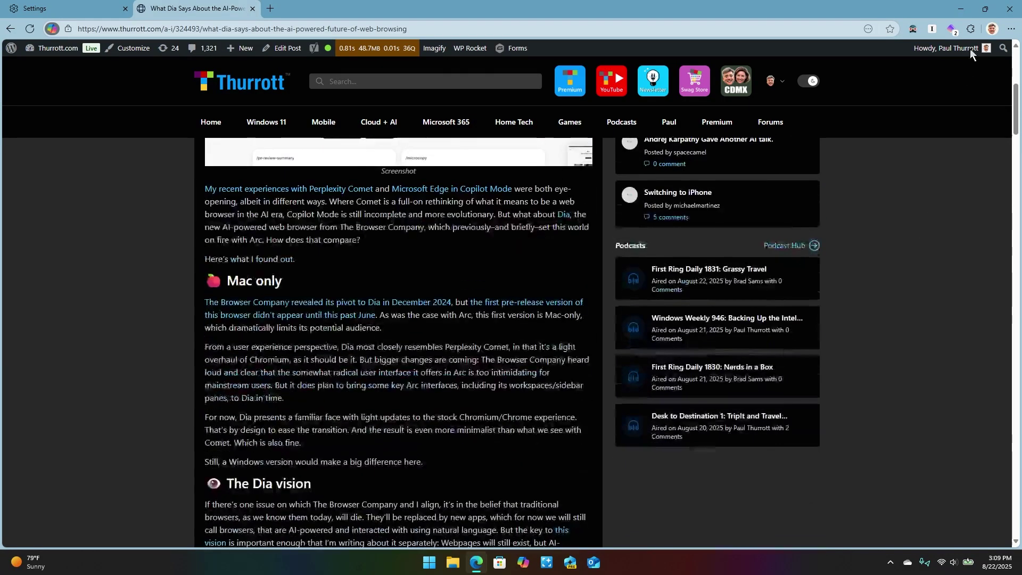
# Have Copilot summarize the Dia article, dock and widen the pane to read it, then float it again.
pyautogui.click(51, 29)
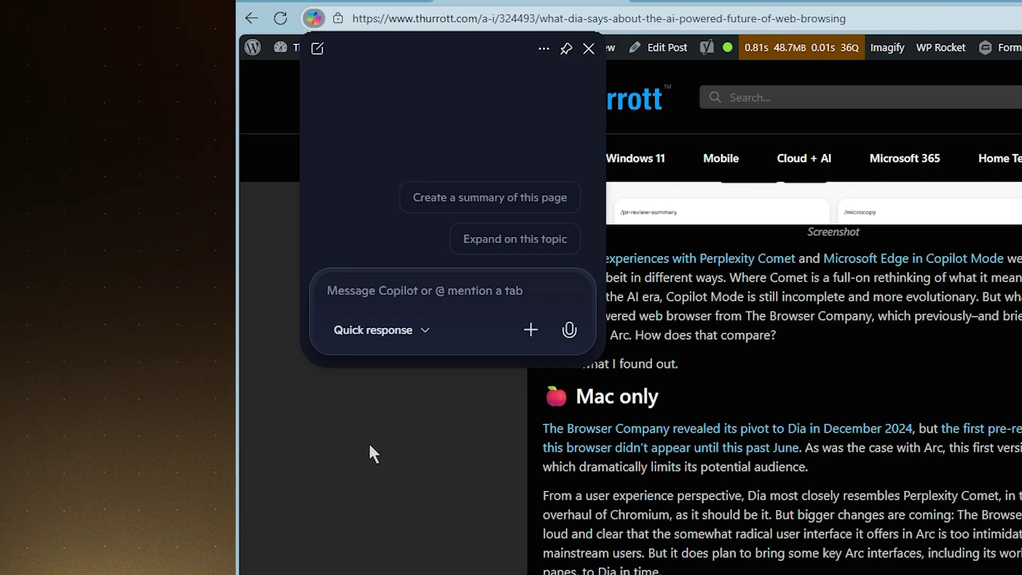
pyautogui.click(524, 201)
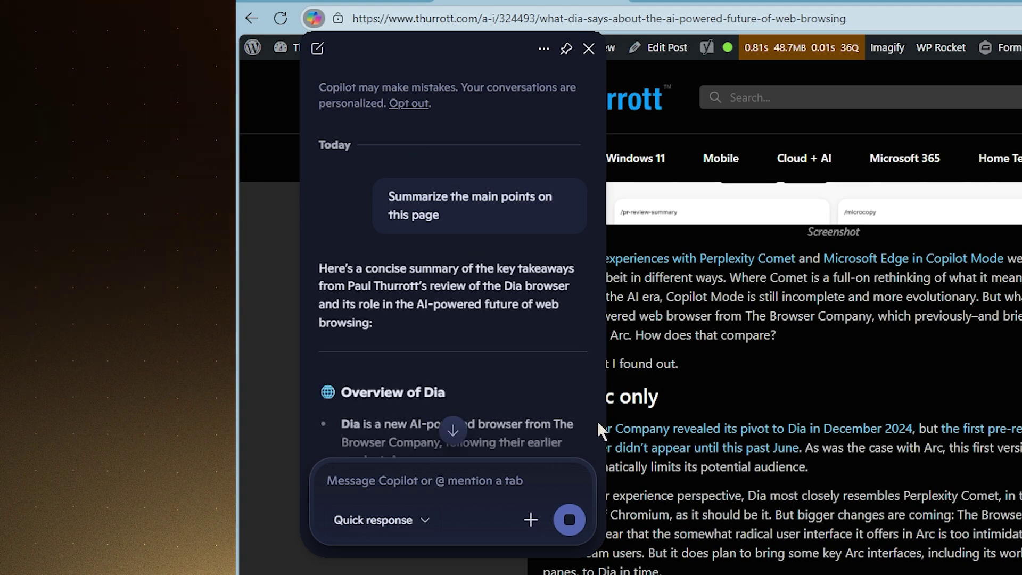
pyautogui.click(568, 48)
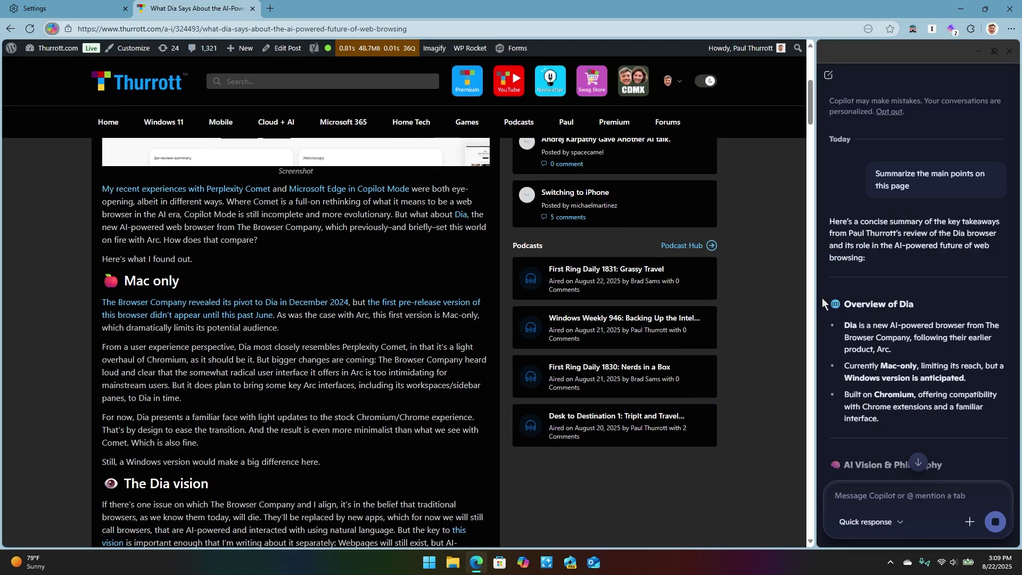
pyautogui.moveTo(815, 261); pyautogui.dragTo(756, 259)
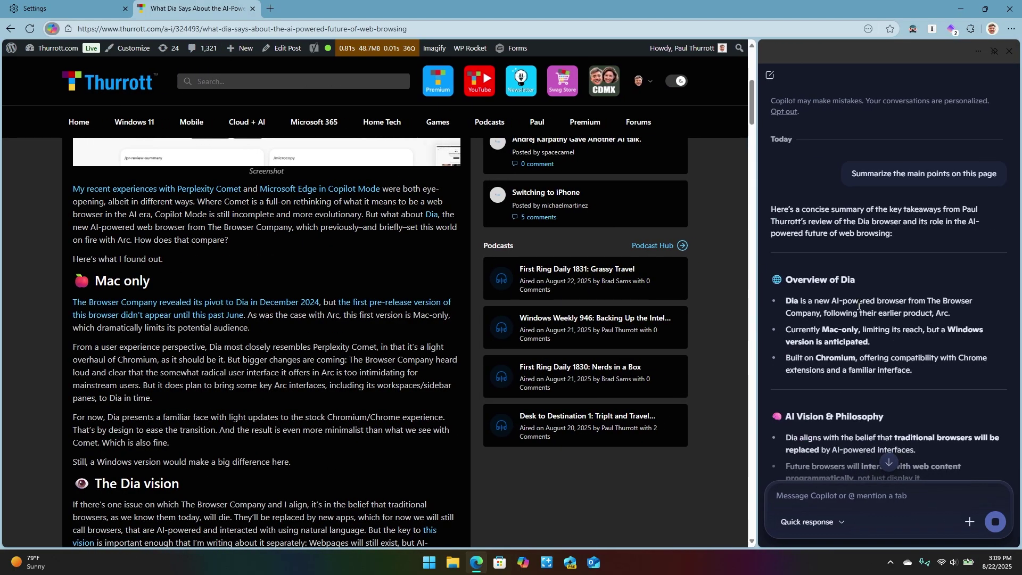
pyautogui.scroll(-7, 859, 310)
pyautogui.scroll(7, 885, 345)
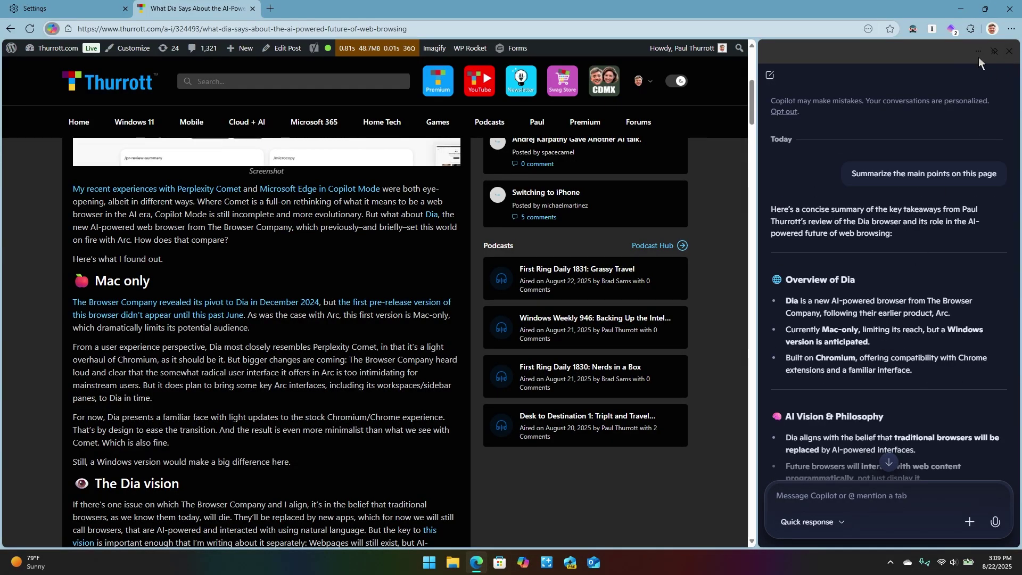
pyautogui.click(993, 52)
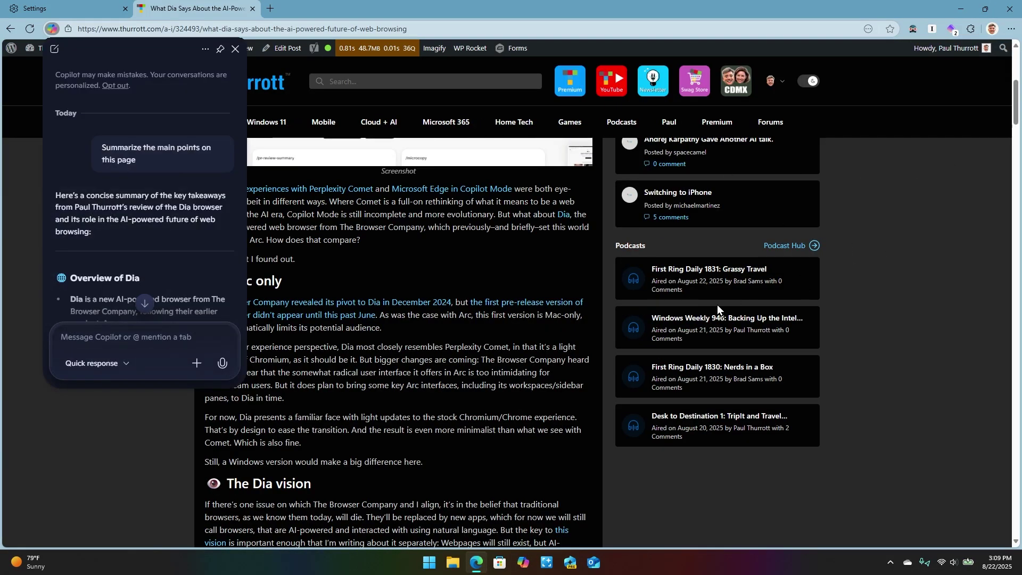
# Close the floating Copilot chat, toggle it with Ctrl+Shift+Period, and add a new tab.
pyautogui.click(415, 299)
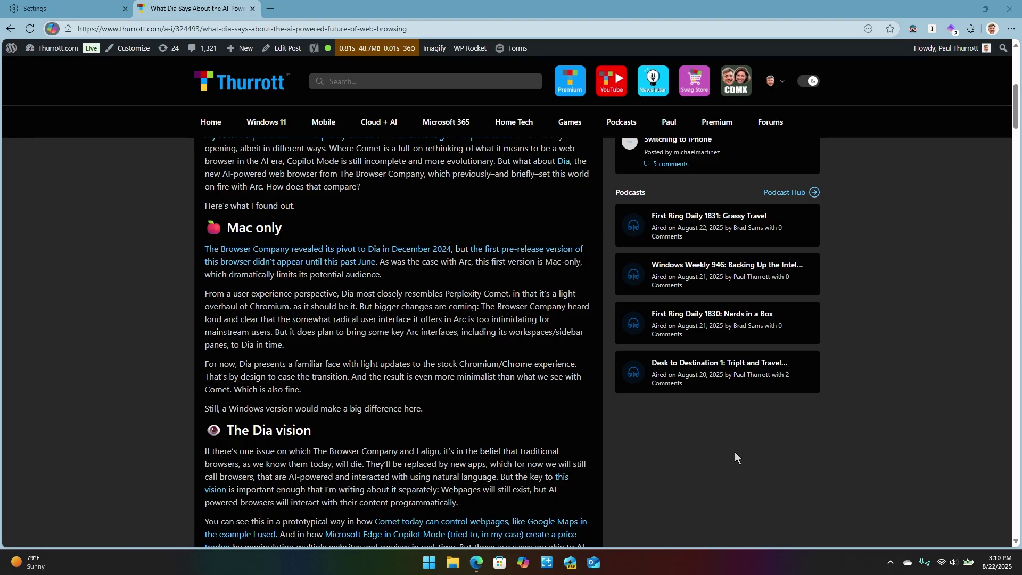
pyautogui.hotkey('ctrl', 'shift', '.')
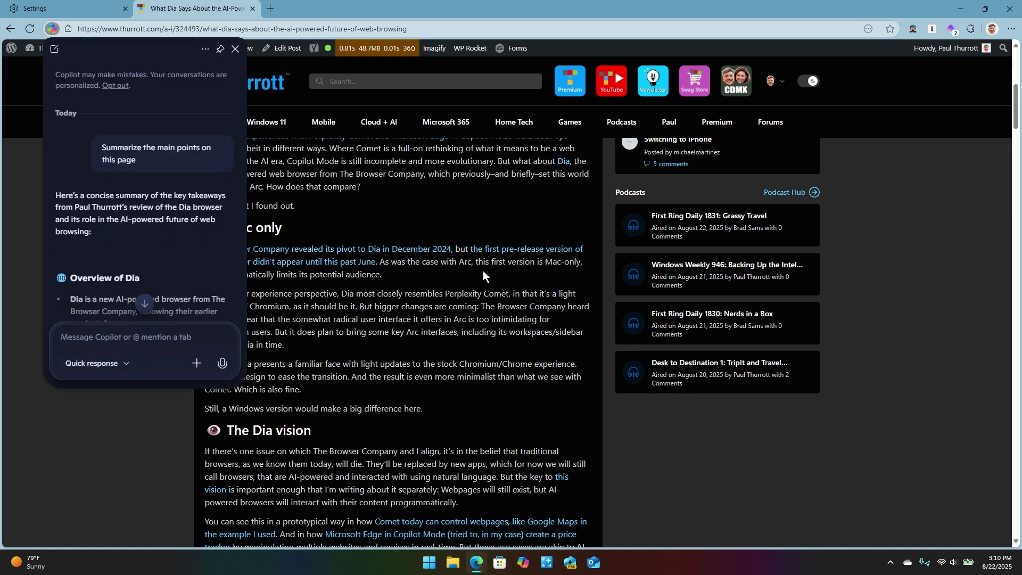
pyautogui.hotkey('ctrl', 'shift', '.')
pyautogui.hotkey('ctrl', 'shift', '.')
pyautogui.hotkey('ctrl', 'shift', '.')
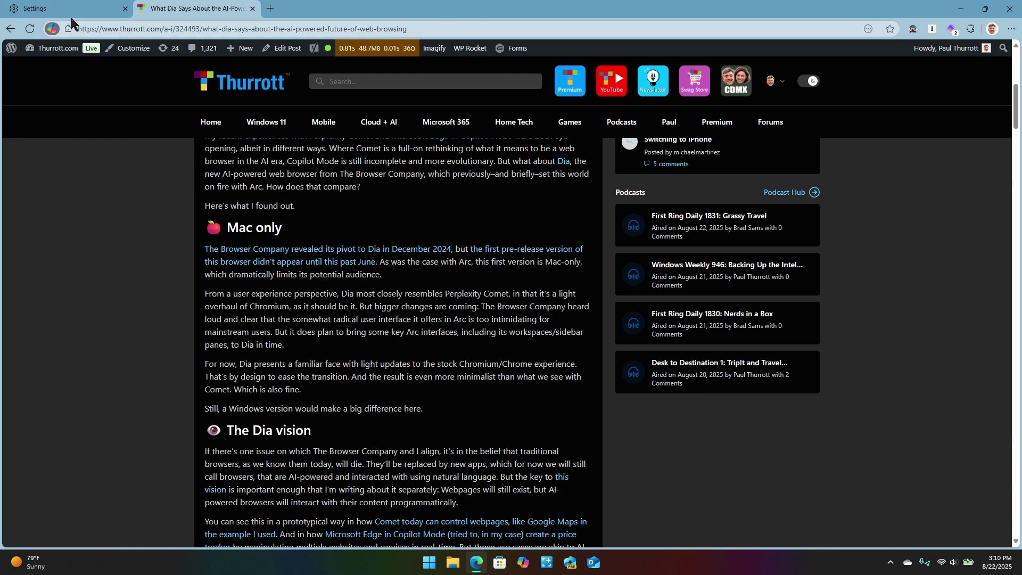
pyautogui.click(270, 8)
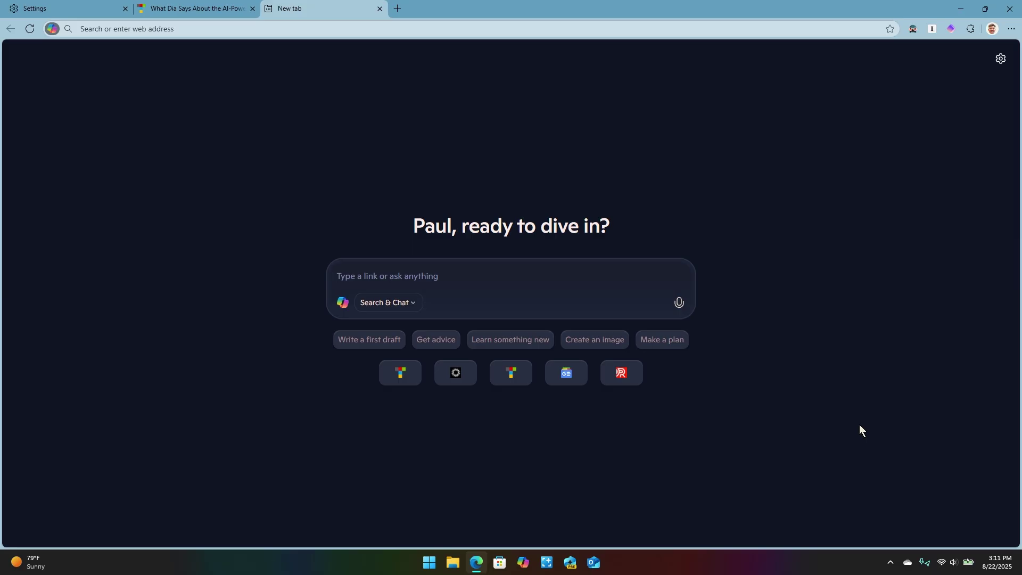
# Clear the stray text from the new tab's Copilot box.
pyautogui.write('lkjkdjflkdjklds')
pyautogui.hotkey('ctrl', 'a')
pyautogui.press('BackSpace')
pyautogui.hotkey('ctrl', 'l')
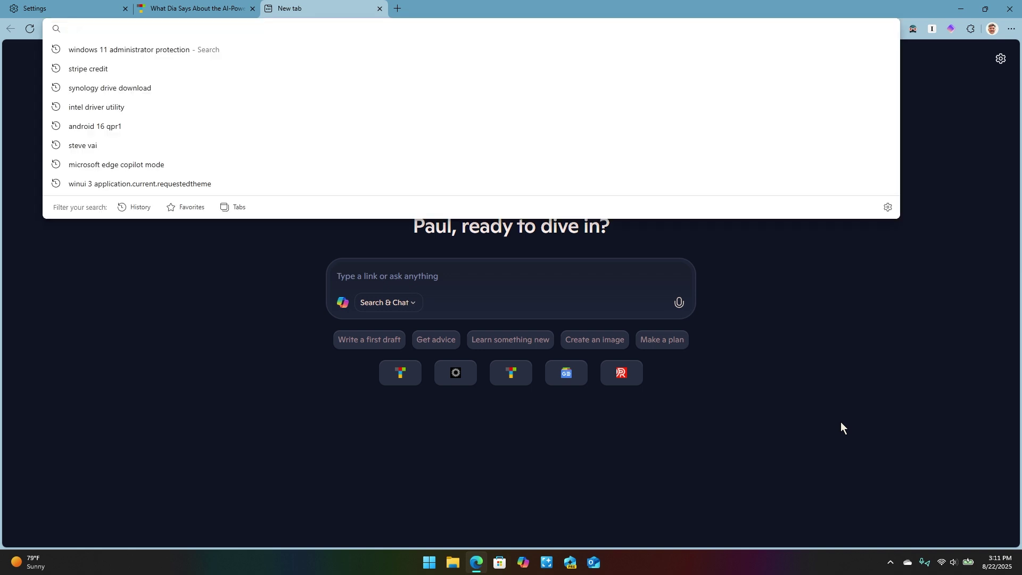
pyautogui.press('Escape')
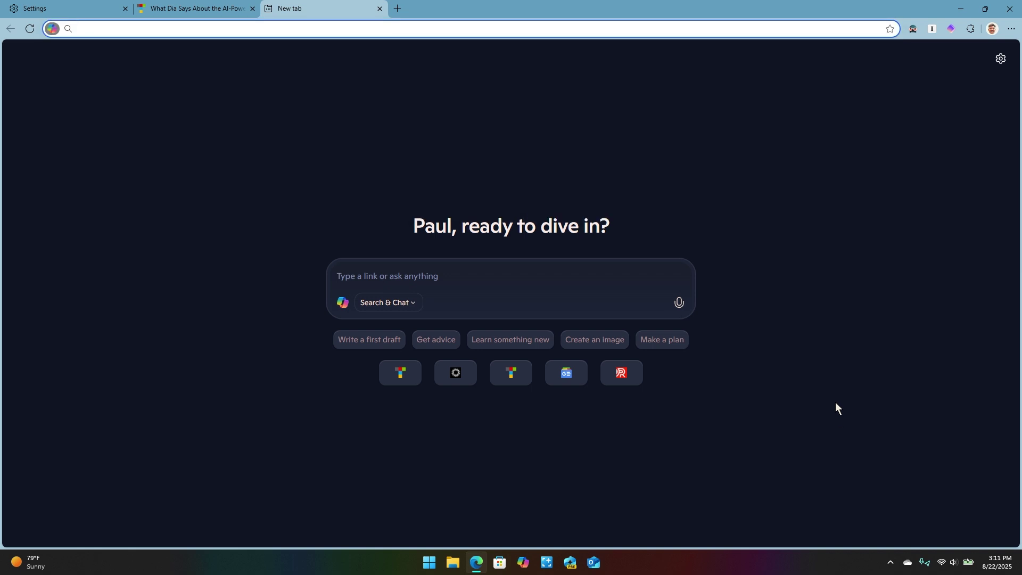
pyautogui.click(504, 279)
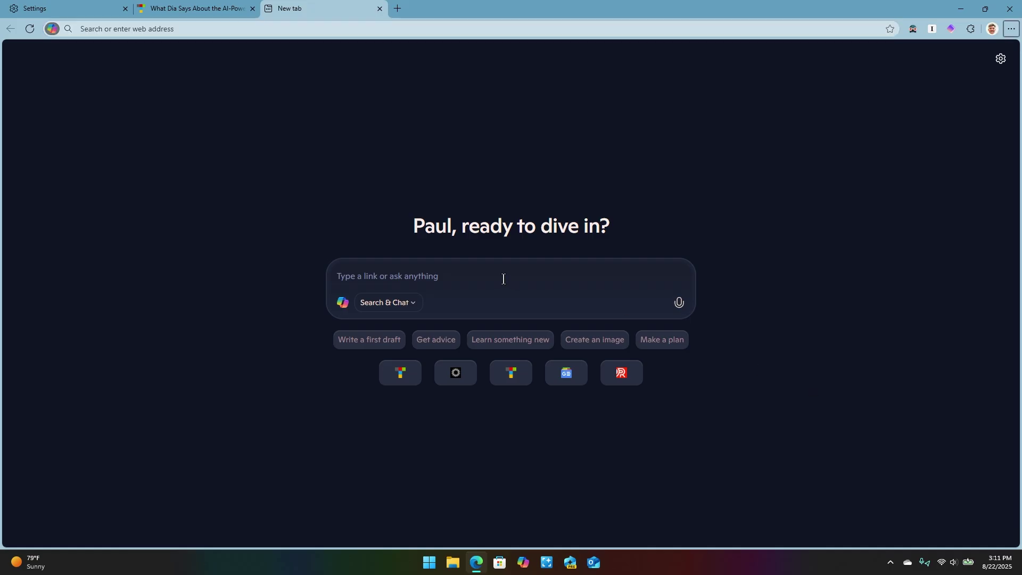
pyautogui.hotkey('ctrl', 'l')
pyautogui.press('Escape')
# Load thurrott.com in the tab, closing the duplicate Thurrott tab opened by mistake.
pyautogui.hotkey('ctrl', 'l')
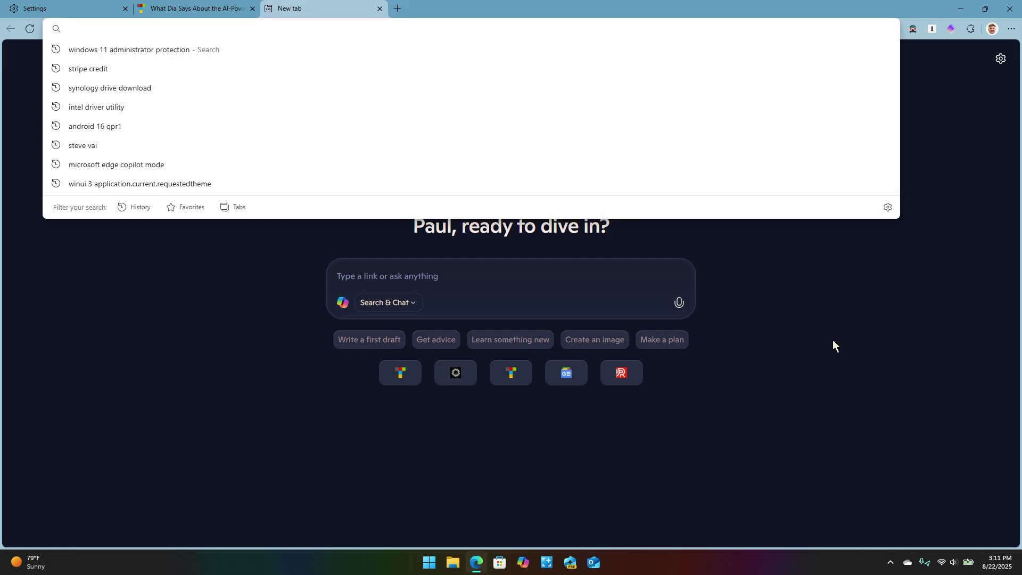
pyautogui.write('thurrott.com')
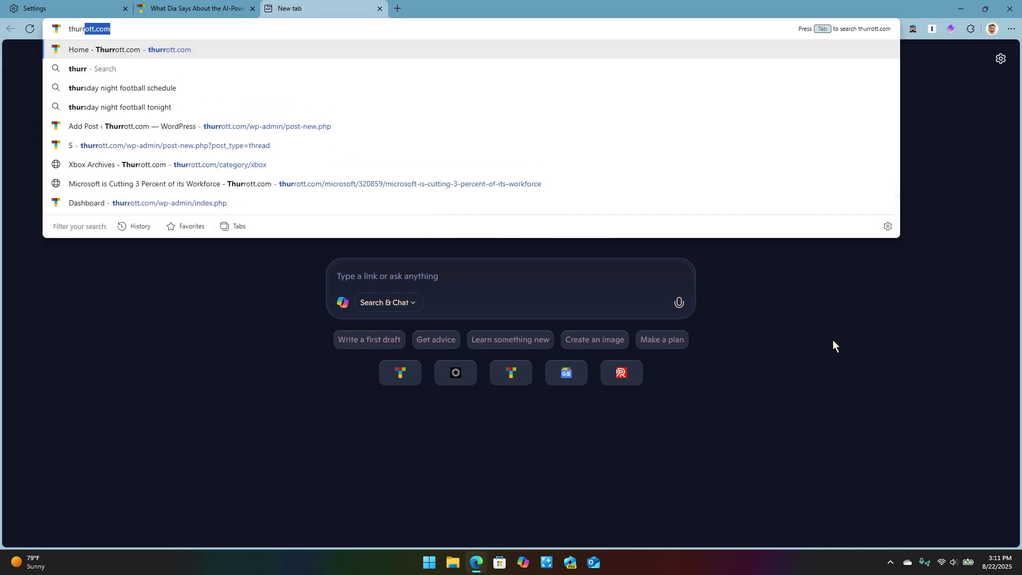
pyautogui.press('Return')
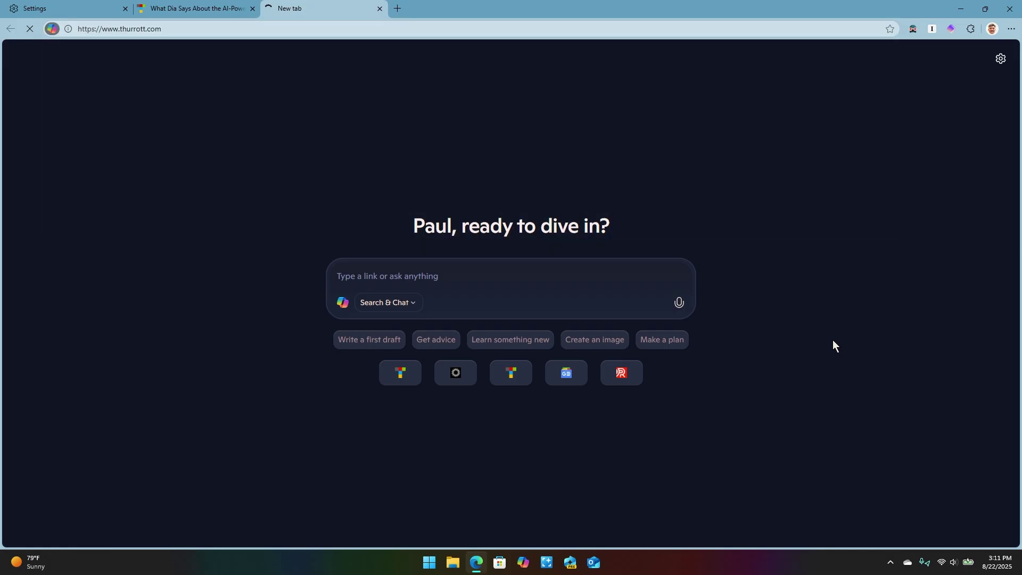
pyautogui.hotkey('ctrl', 't')
pyautogui.hotkey('ctrl', 'f')
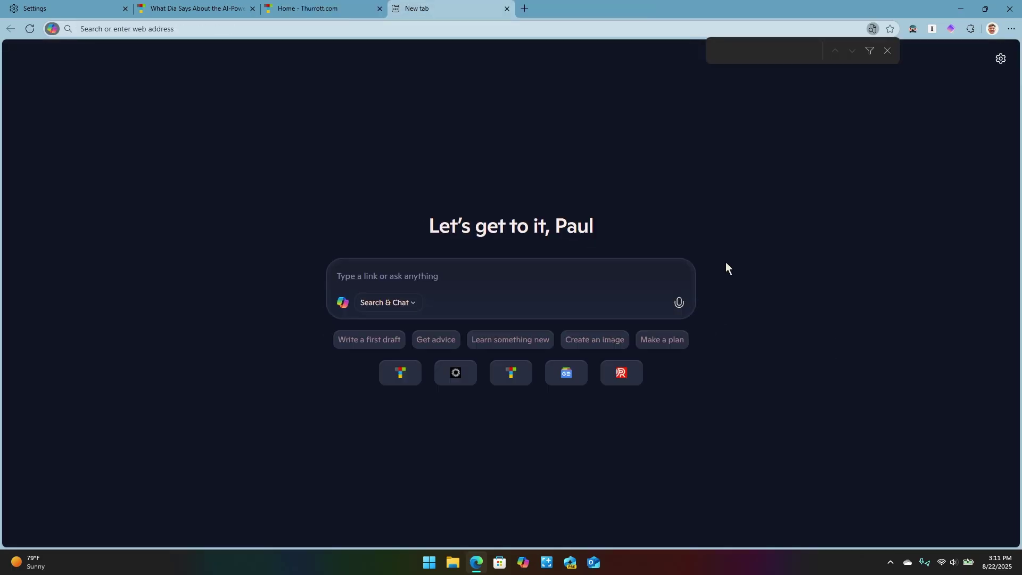
pyautogui.write('thurrott.com')
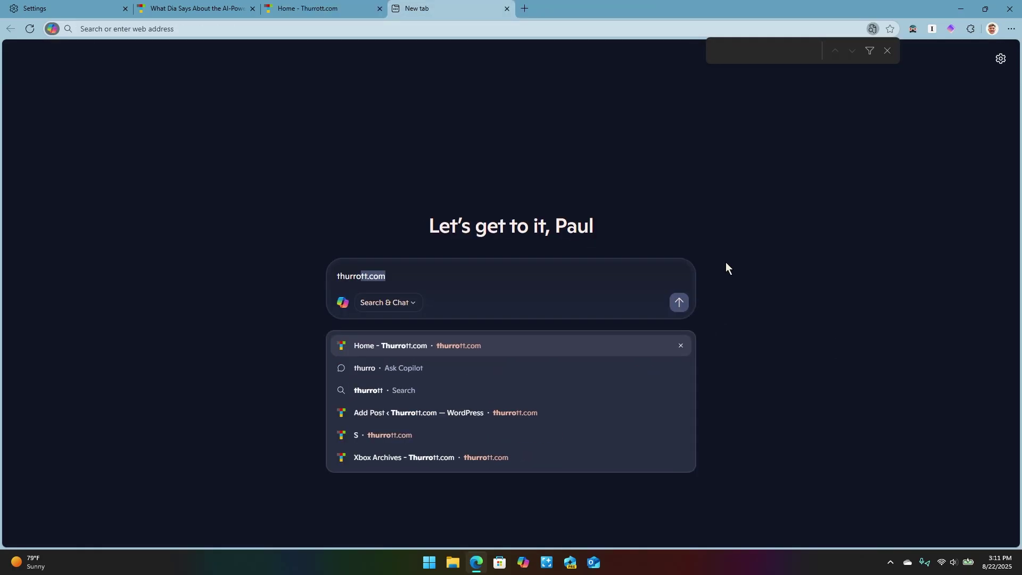
pyautogui.press('Return')
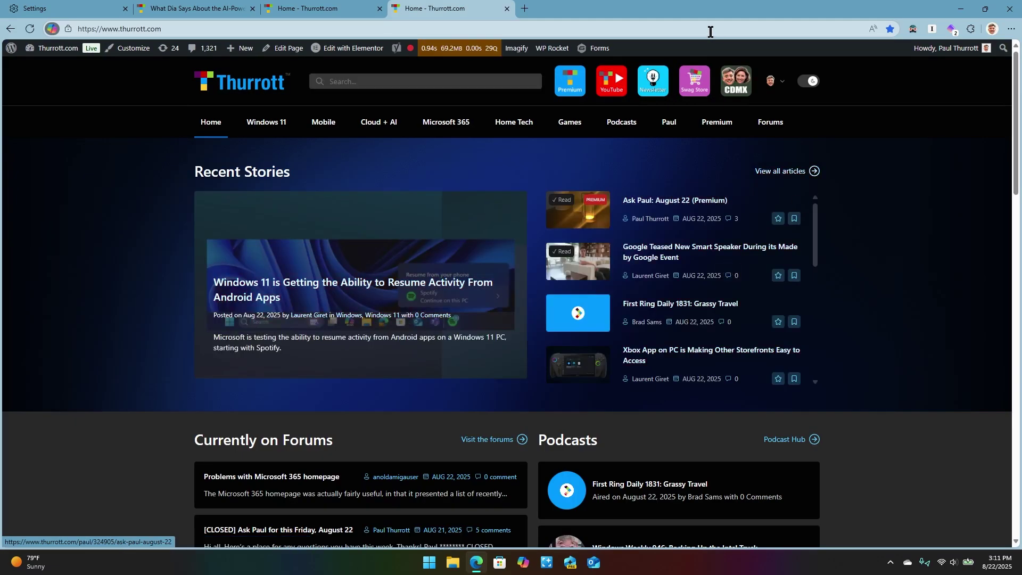
pyautogui.click(506, 8)
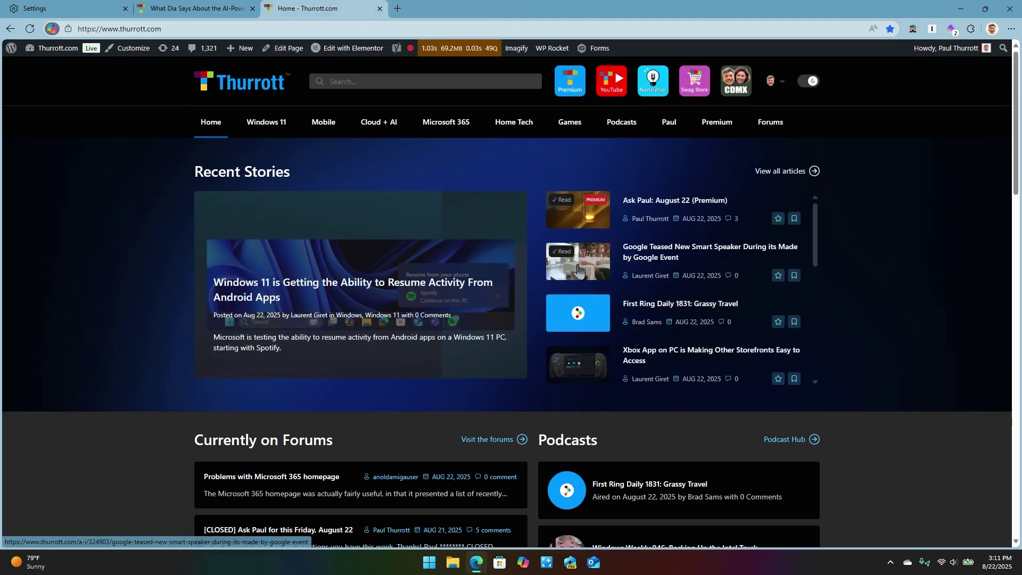
# Ask Copilot 'when will apple announce new iphone' from a fresh tab and review the answer.
pyautogui.hotkey('ctrl', 't')
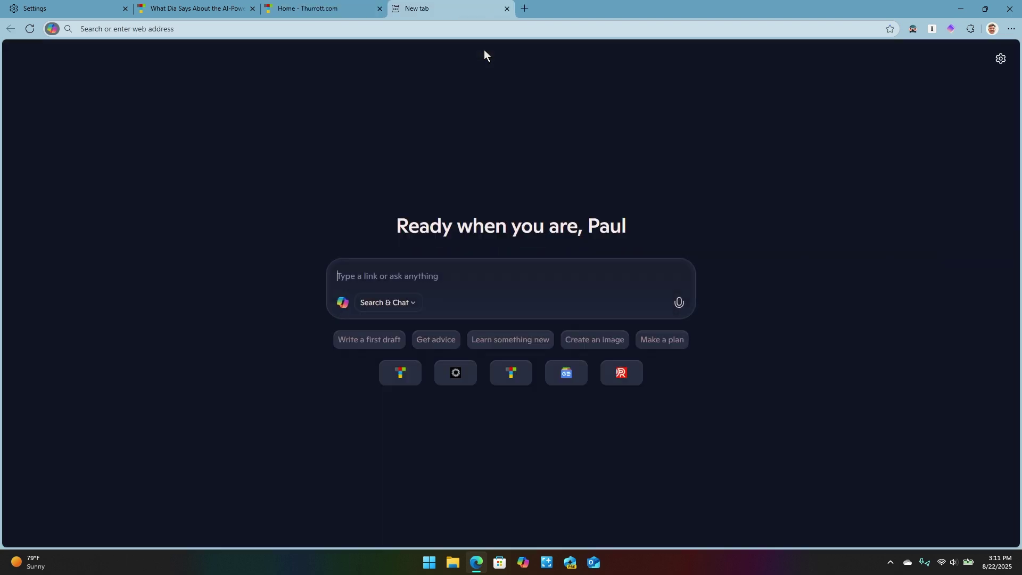
pyautogui.write('qwhen')
pyautogui.press('BackSpace')
pyautogui.press('BackSpace')
pyautogui.press('BackSpace')
pyautogui.press('BackSpace')
pyautogui.press('BackSpace')
pyautogui.write('when will apple ')
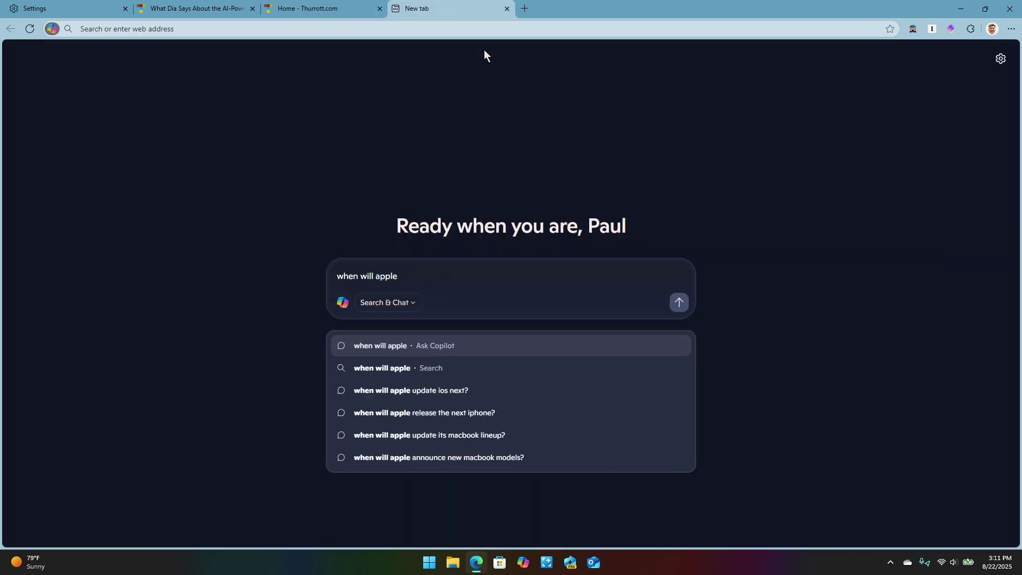
pyautogui.write('announce ')
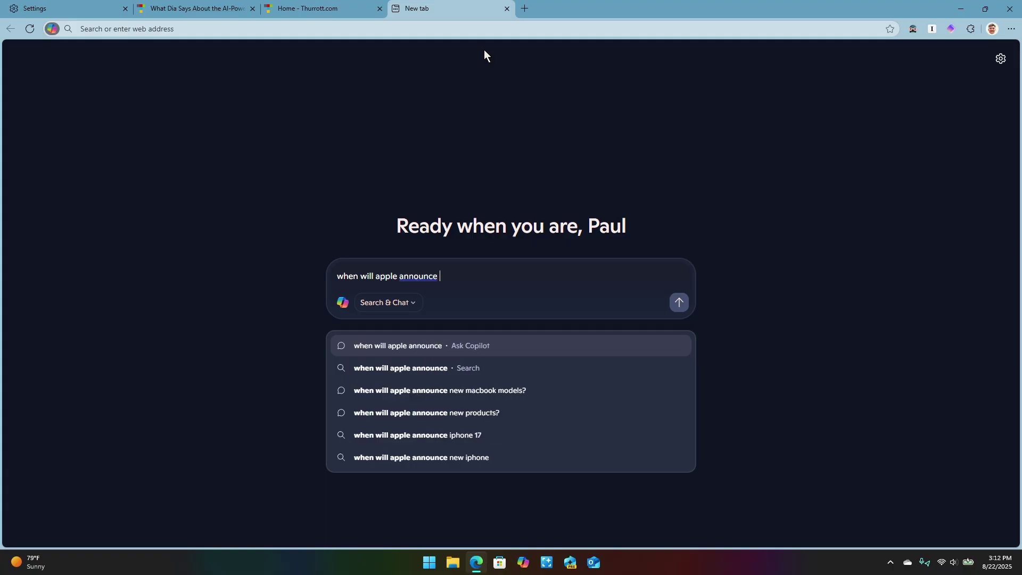
pyautogui.write('new iphone')
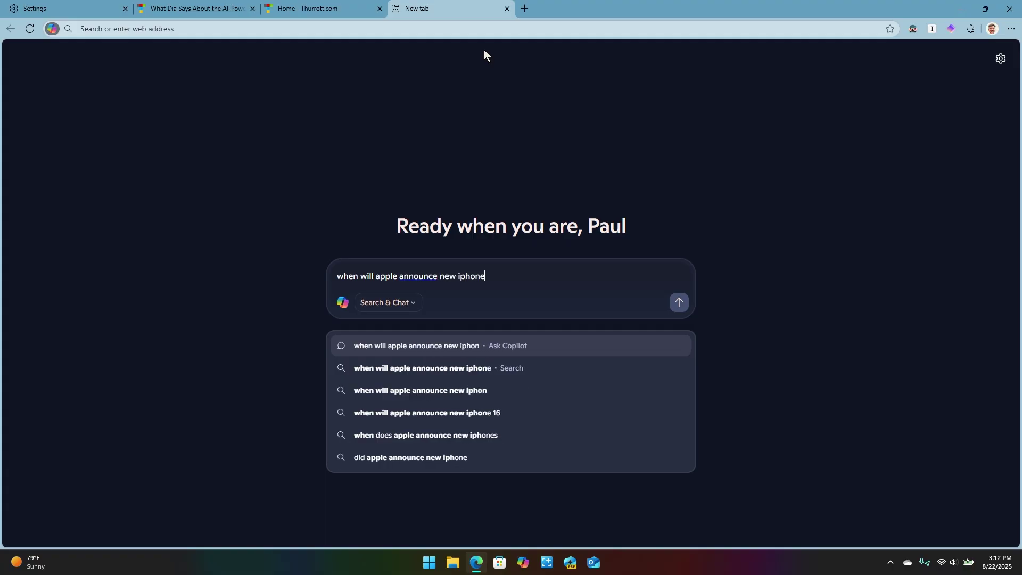
pyautogui.press('Return')
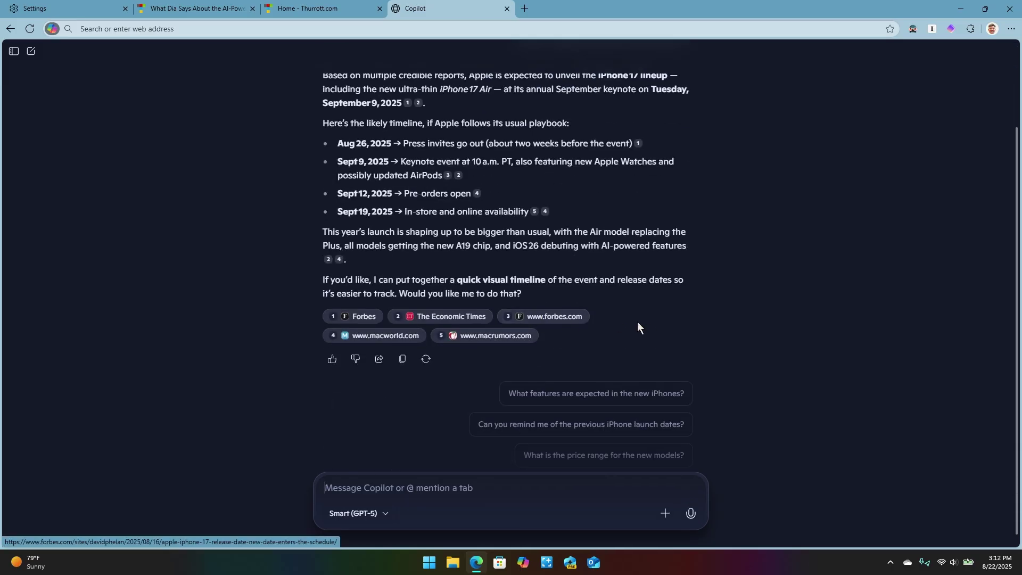
pyautogui.scroll(1, 646, 324)
pyautogui.scroll(1, 646, 321)
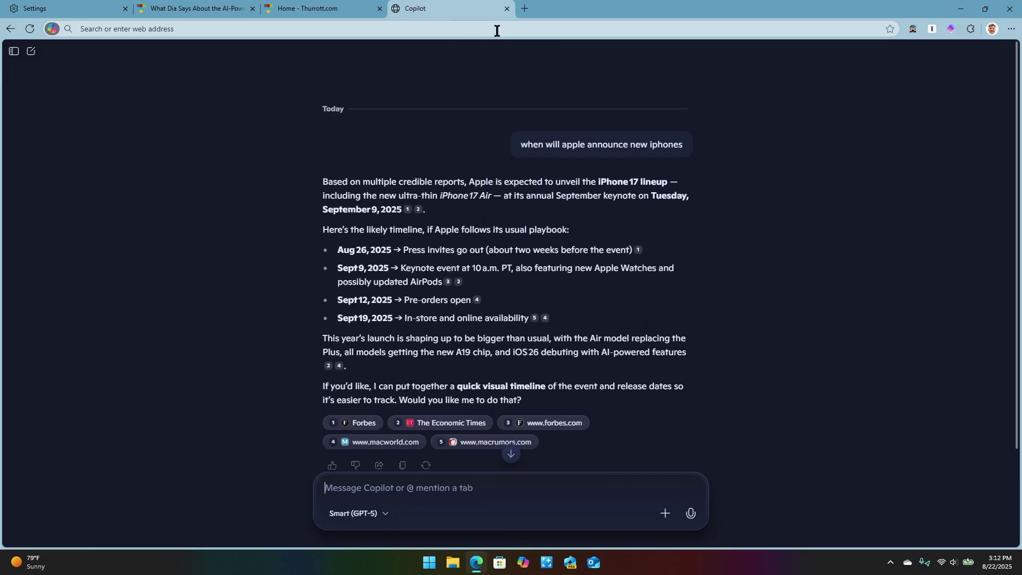
# Close the Copilot chat tab, then briefly open and close the Copilot panel on Thurrott.com.
pyautogui.click(506, 9)
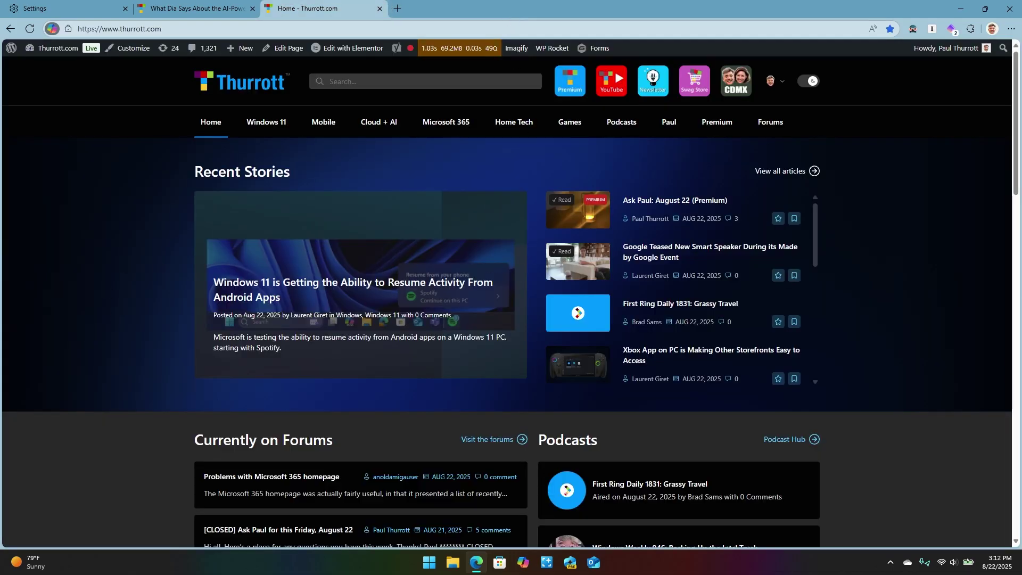
pyautogui.click(52, 29)
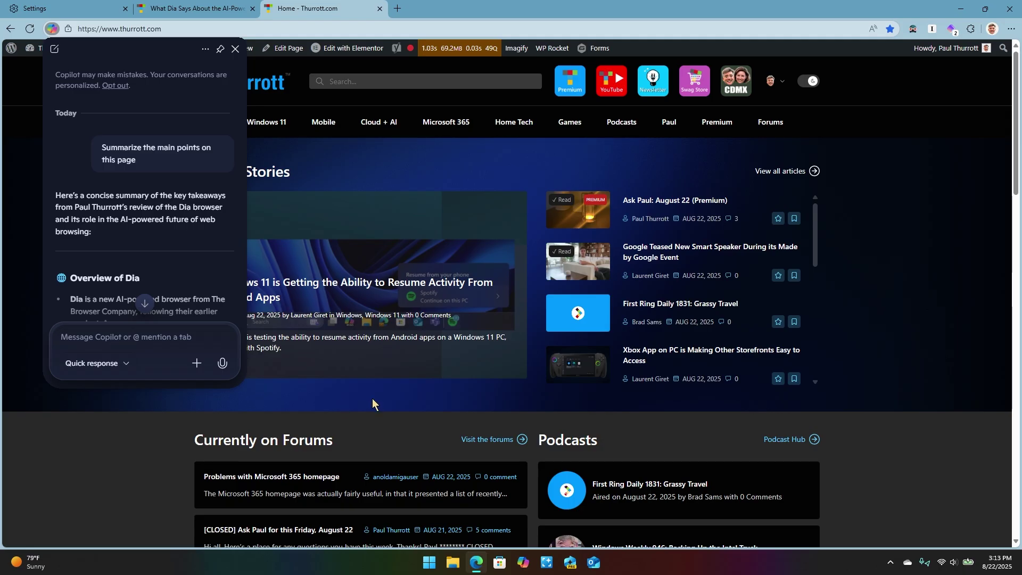
pyautogui.click(478, 11)
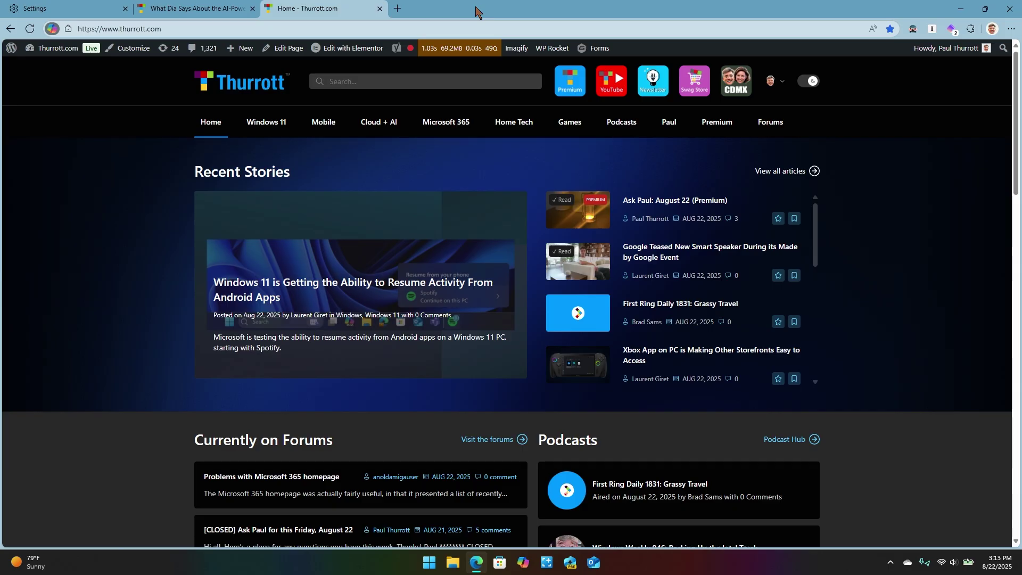
# Go to amazon.com and turn on Dark Reader dark mode for the site.
pyautogui.hotkey('ctrl', 'l')
pyautogui.write('amao')
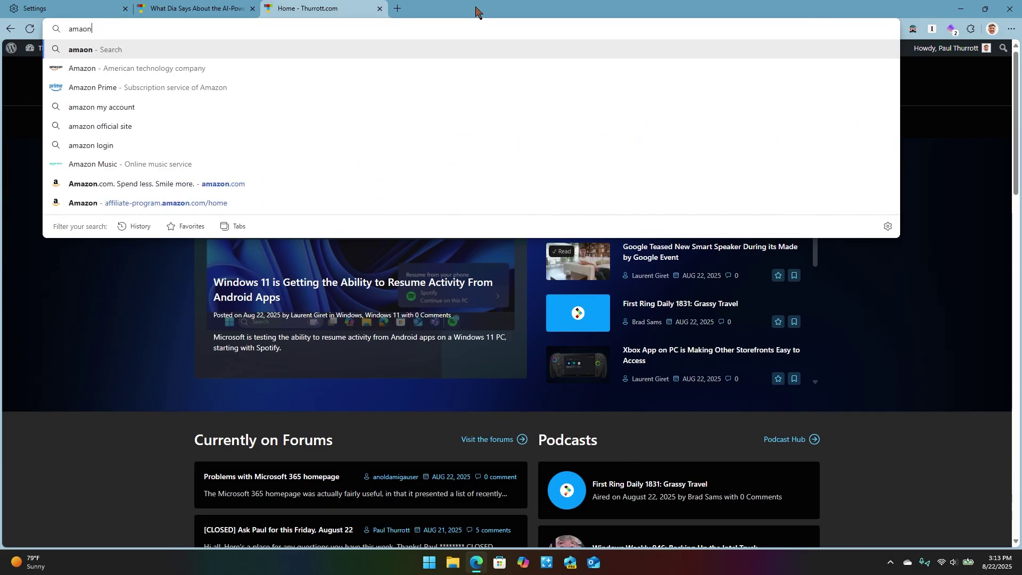
pyautogui.press('BackSpace')
pyautogui.write('zon.com')
pyautogui.press('Return')
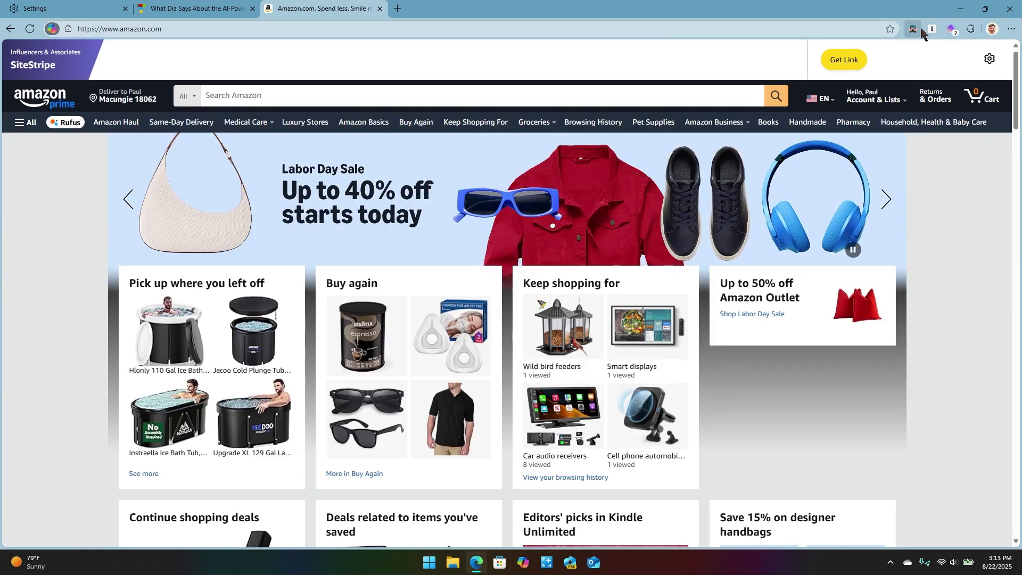
pyautogui.click(912, 29)
pyautogui.click(869, 68)
pyautogui.click(79, 203)
# Search Amazon for 'sonos era 100' and open the first listing.
pyautogui.click(327, 91)
pyautogui.write('sqp')
pyautogui.press('BackSpace')
pyautogui.press('BackSpace')
pyautogui.write('onos era ')
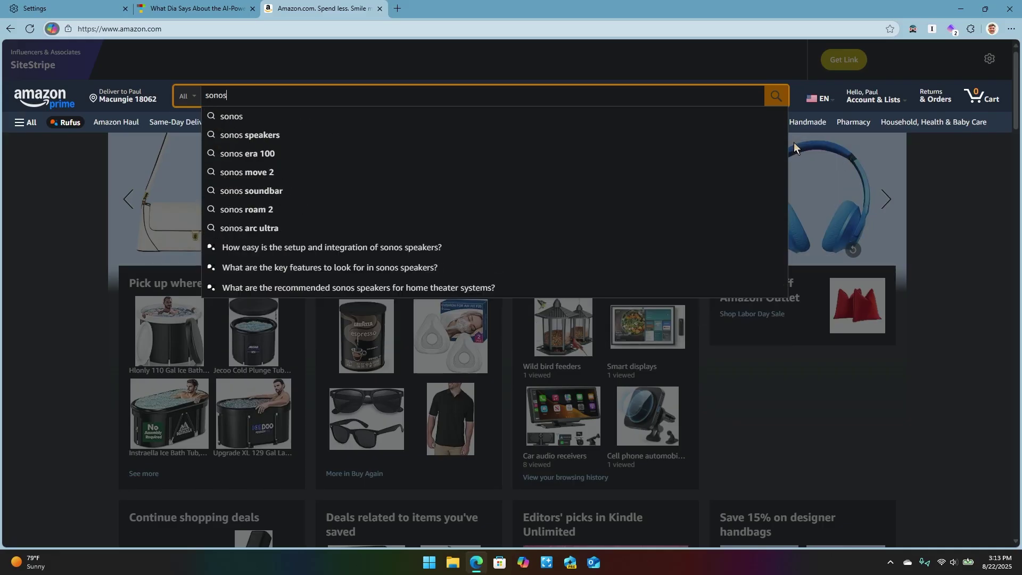
pyautogui.write('100')
pyautogui.press('Return')
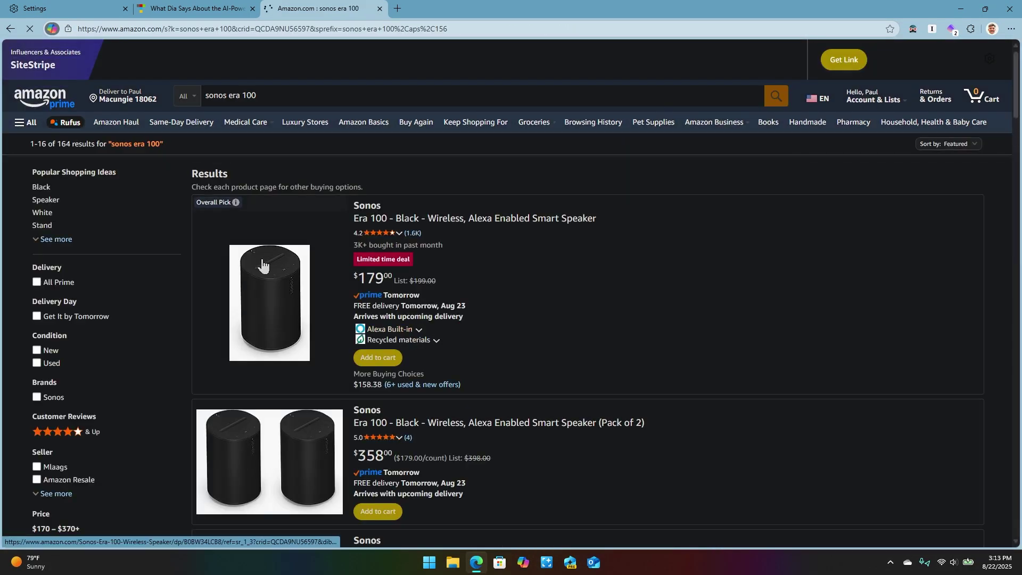
pyautogui.click(262, 266)
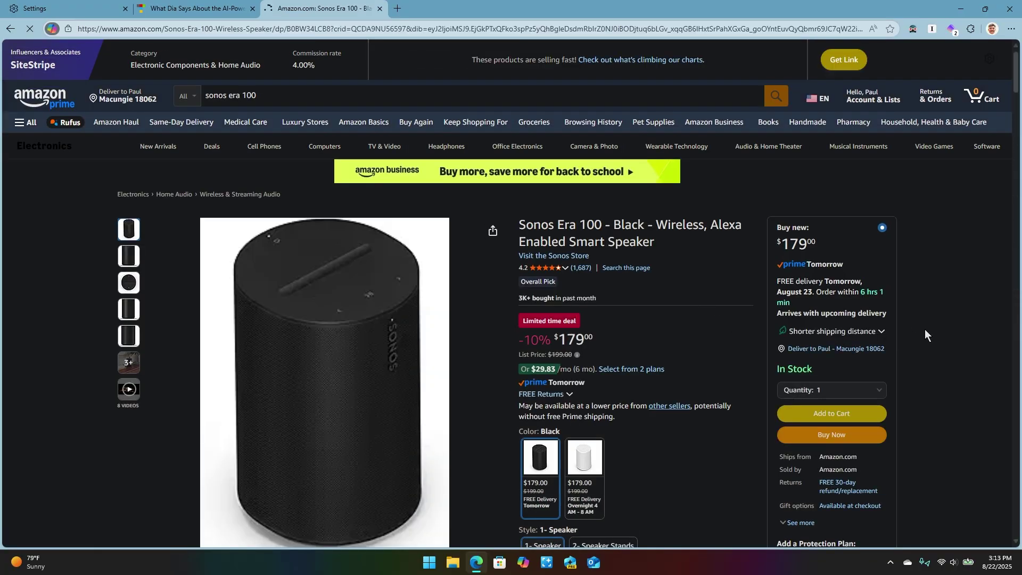
# Reach the Amazon homepage in a new tab via the Bing results for amazon.com.
pyautogui.hotkey('ctrl', 't')
pyautogui.write('amazon.comf')
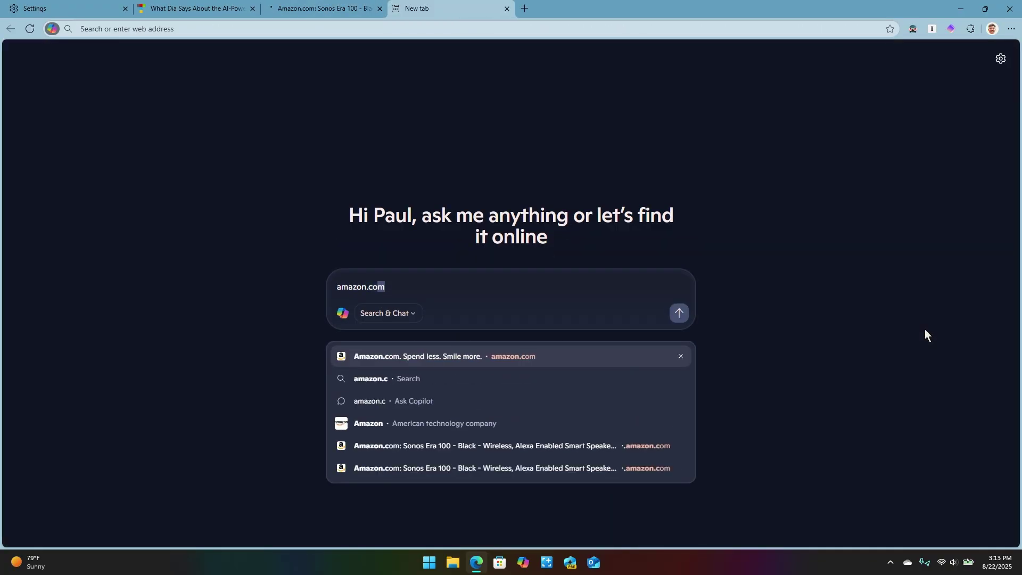
pyautogui.press('Return')
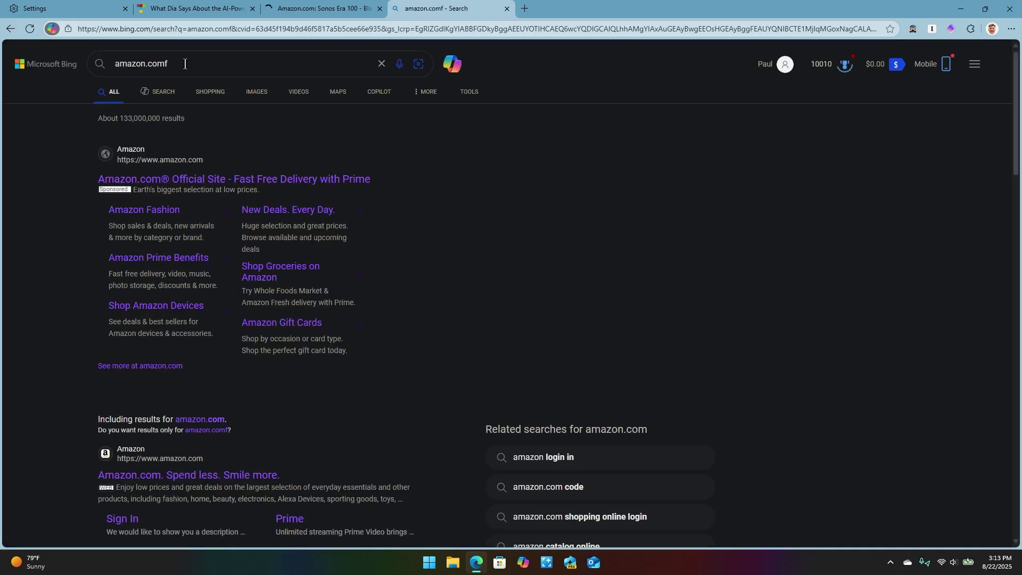
pyautogui.click(185, 64)
pyautogui.press('BackSpace')
pyautogui.press('Return')
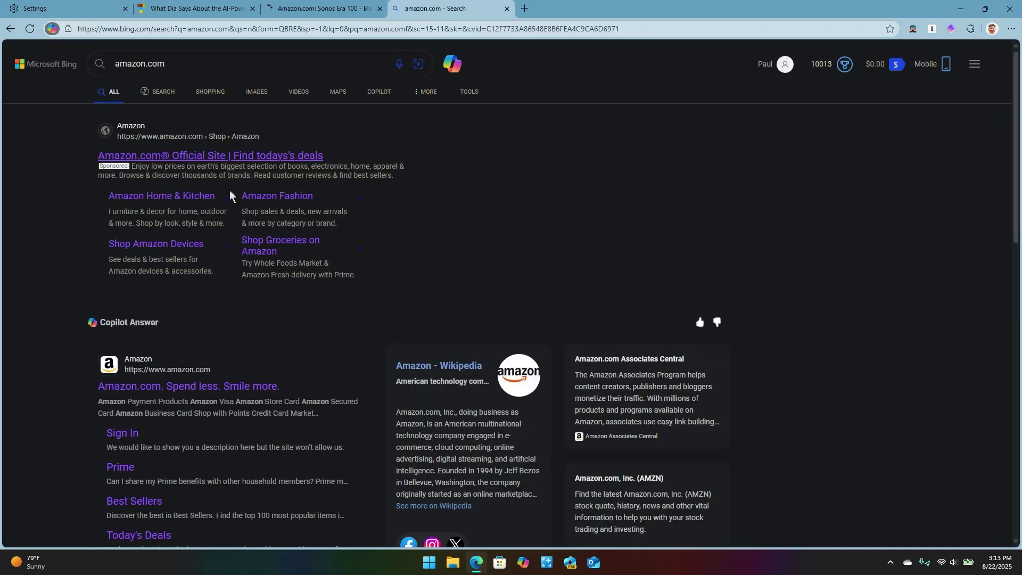
pyautogui.click(181, 387)
# Search Amazon for 'sonos era 300', open the Era 300 page, and close the Bing tab.
pyautogui.click(302, 96)
pyautogui.write('sonos er')
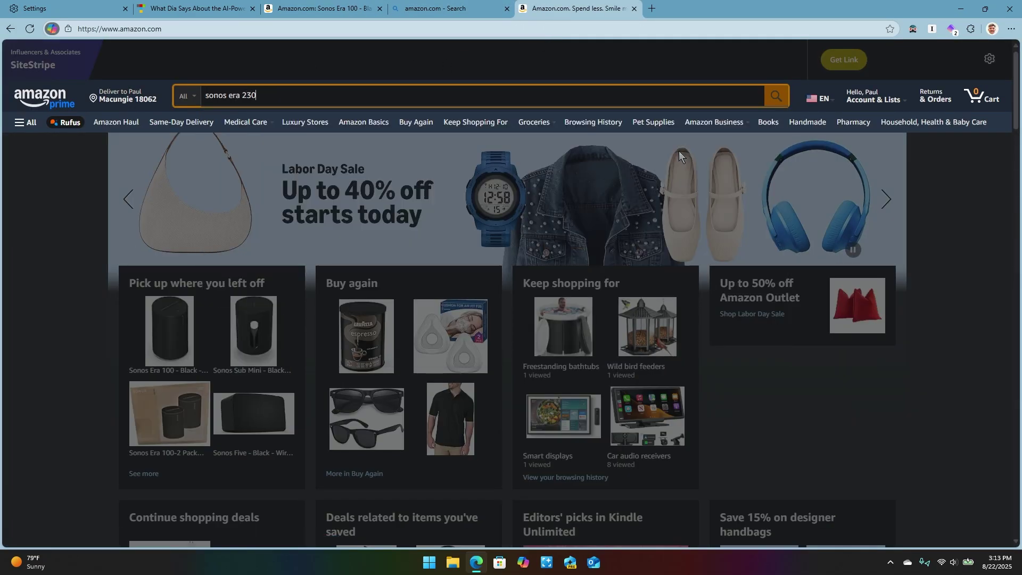
pyautogui.write('a 300')
pyautogui.press('Return')
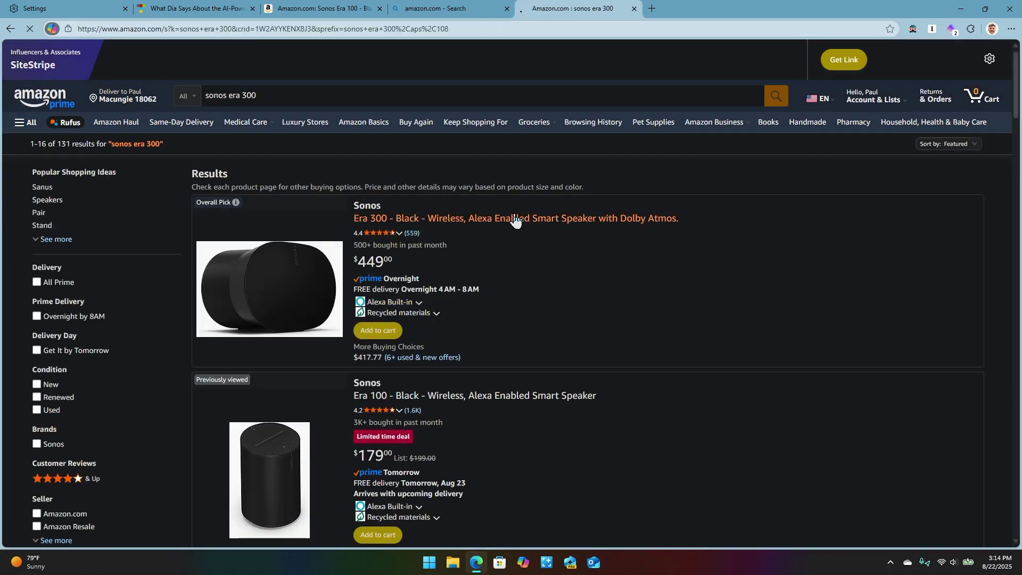
pyautogui.click(513, 219)
pyautogui.click(470, 12)
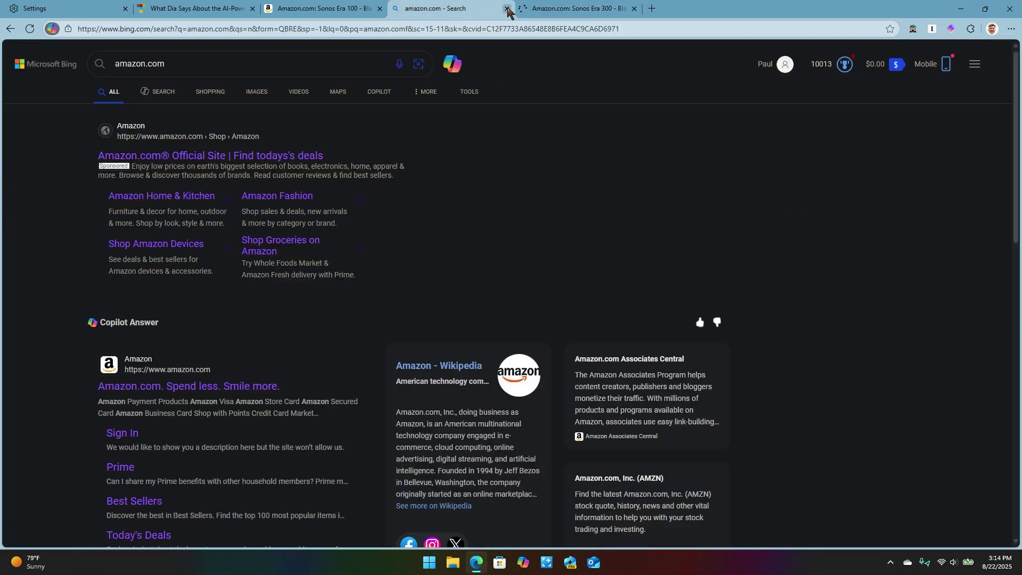
pyautogui.click(506, 8)
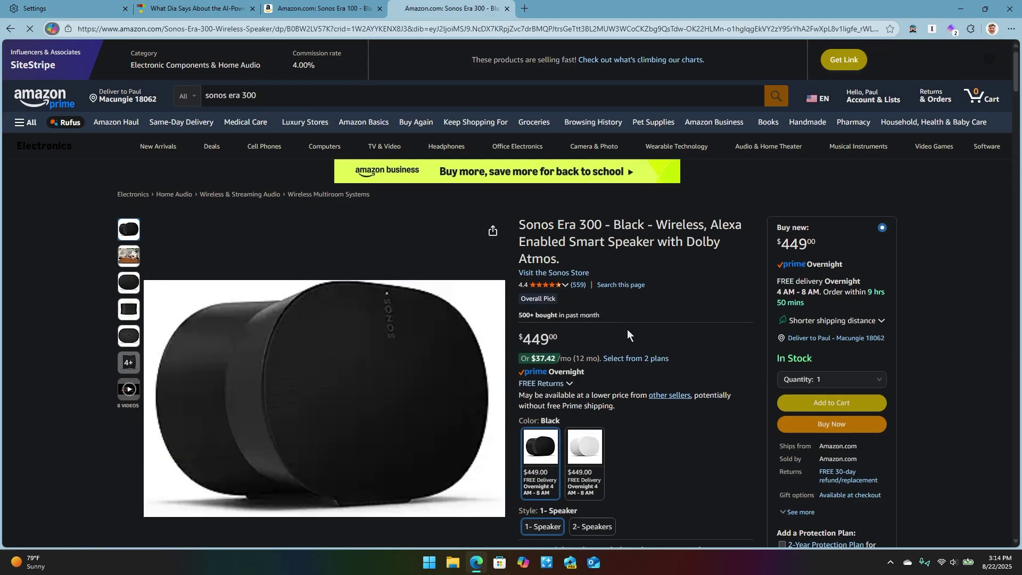
pyautogui.hotkey('ctrl', 't')
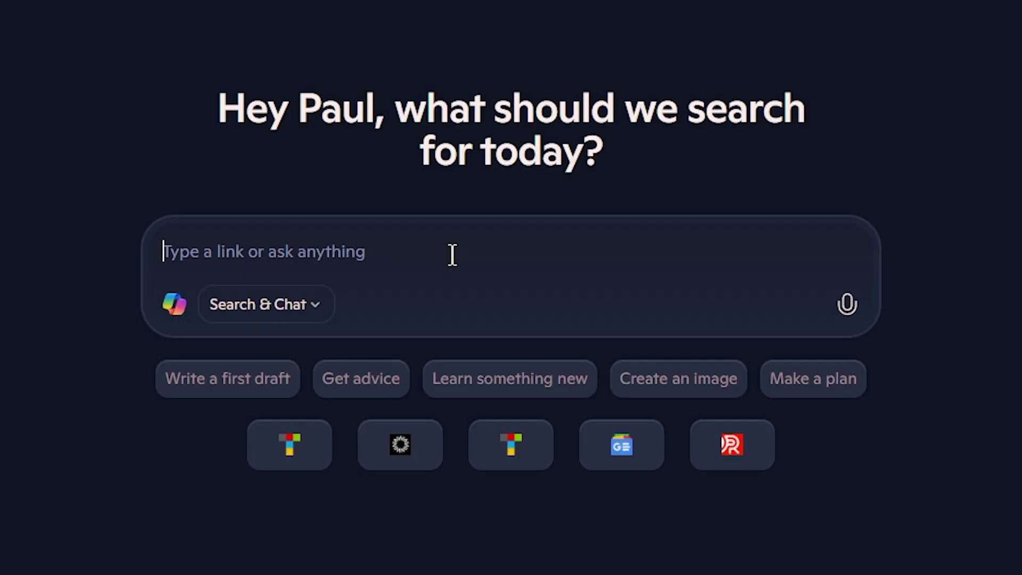
pyautogui.write('can you ca')
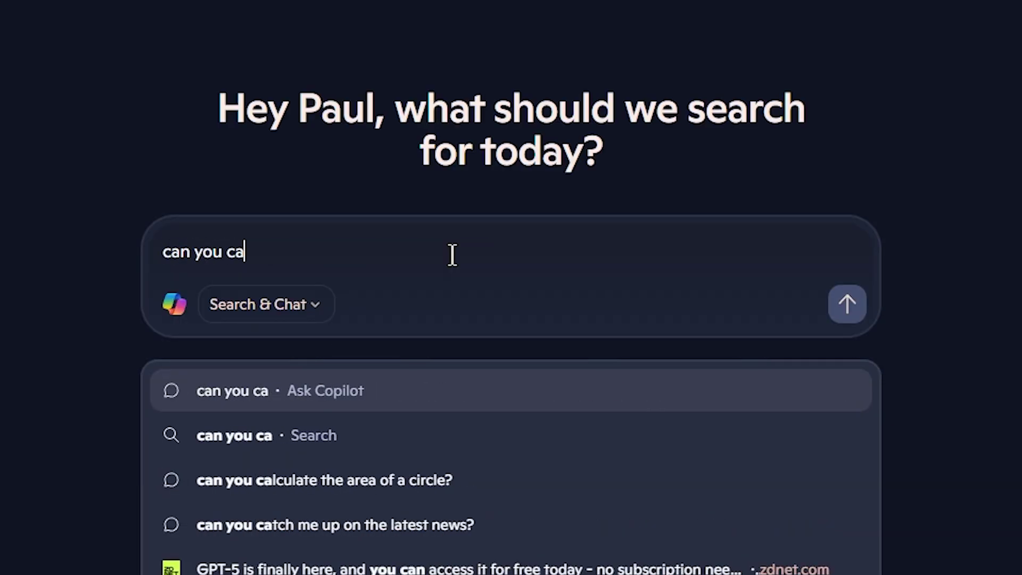
pyautogui.press('BackSpace')
pyautogui.write('com')
pyautogui.press('BackSpace')
pyautogui.press('BackSpace')
pyautogui.press('BackSpace')
pyautogui.write('ompare teh')
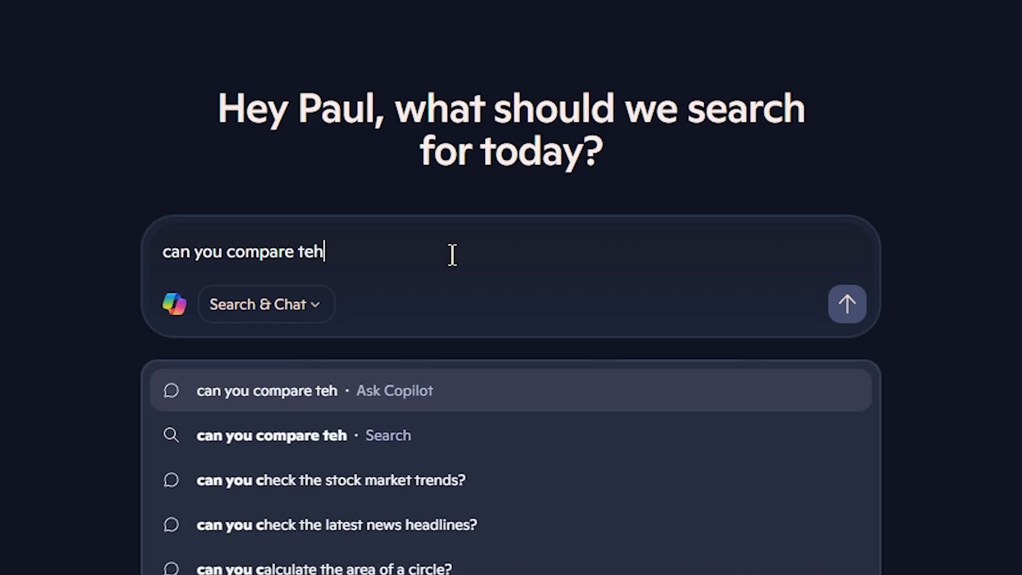
pyautogui.press('BackSpace')
pyautogui.press('BackSpace')
pyautogui.write('he speake')
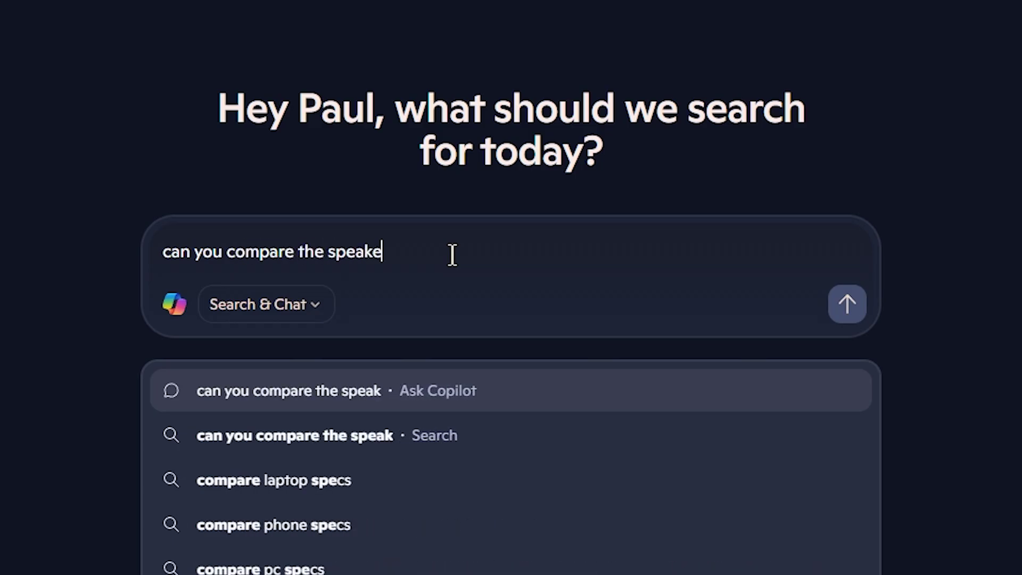
pyautogui.write('r in @')
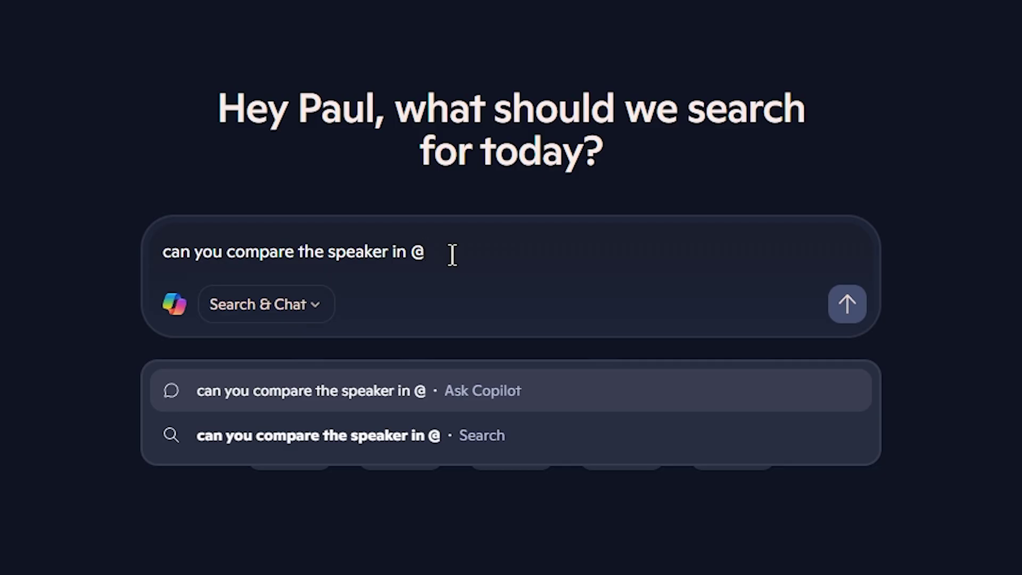
pyautogui.write('amazon')
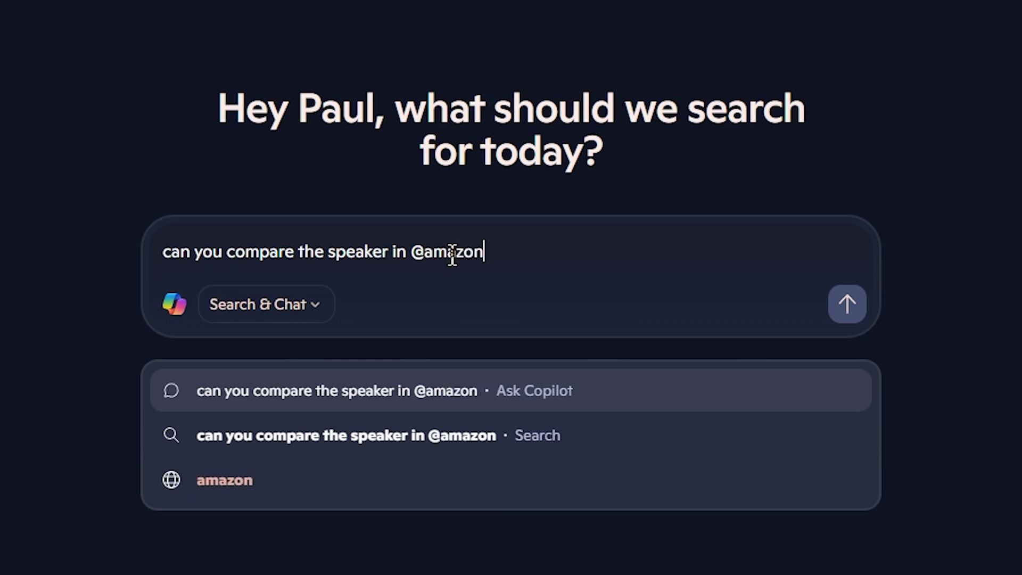
pyautogui.write(' sonos')
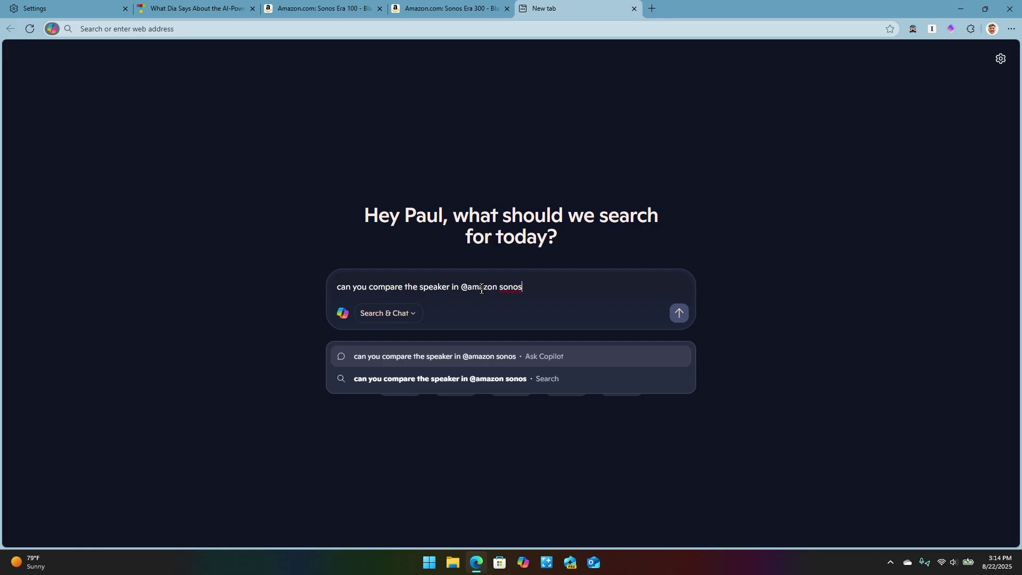
# Send the question and scroll through Copilot's Era 100 versus Era 300 comparison table.
pyautogui.click(677, 317)
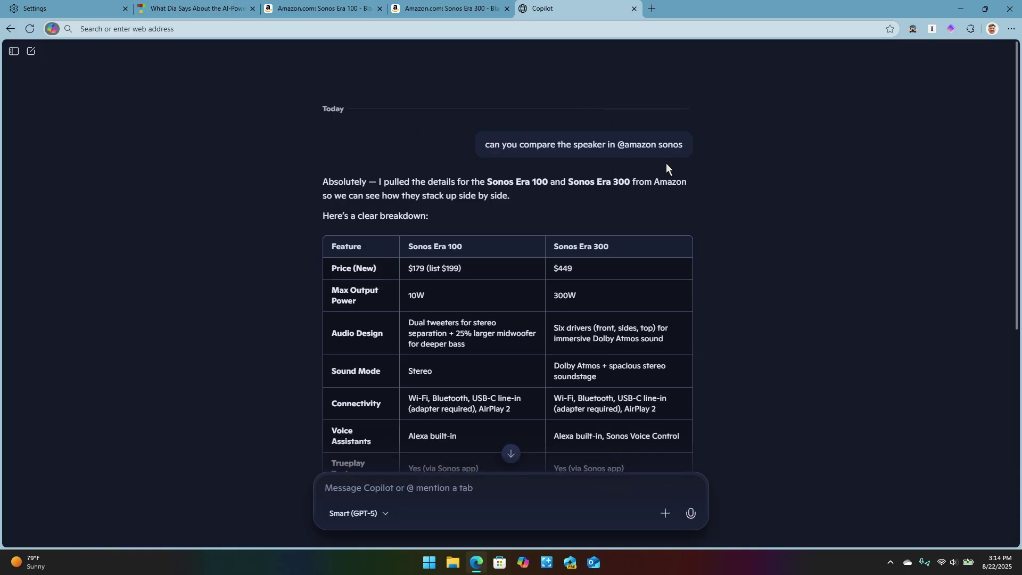
pyautogui.scroll(-1, 647, 248)
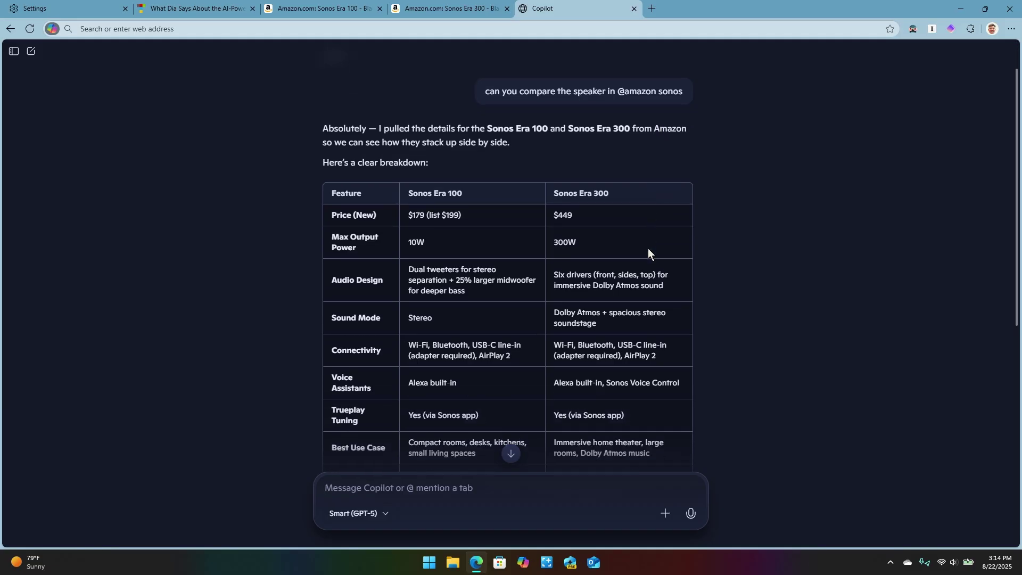
pyautogui.scroll(-2, 647, 248)
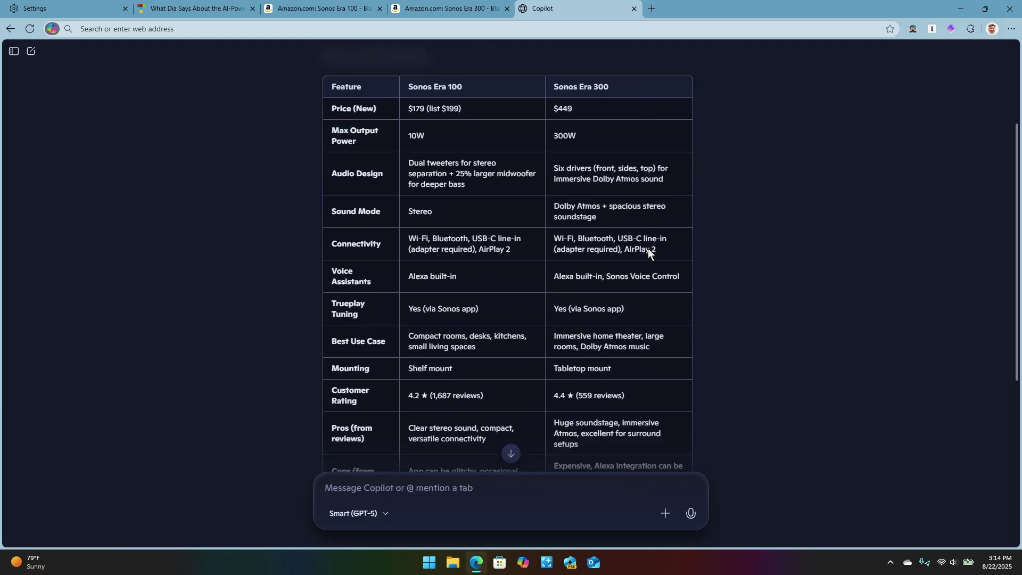
pyautogui.scroll(-4, 647, 248)
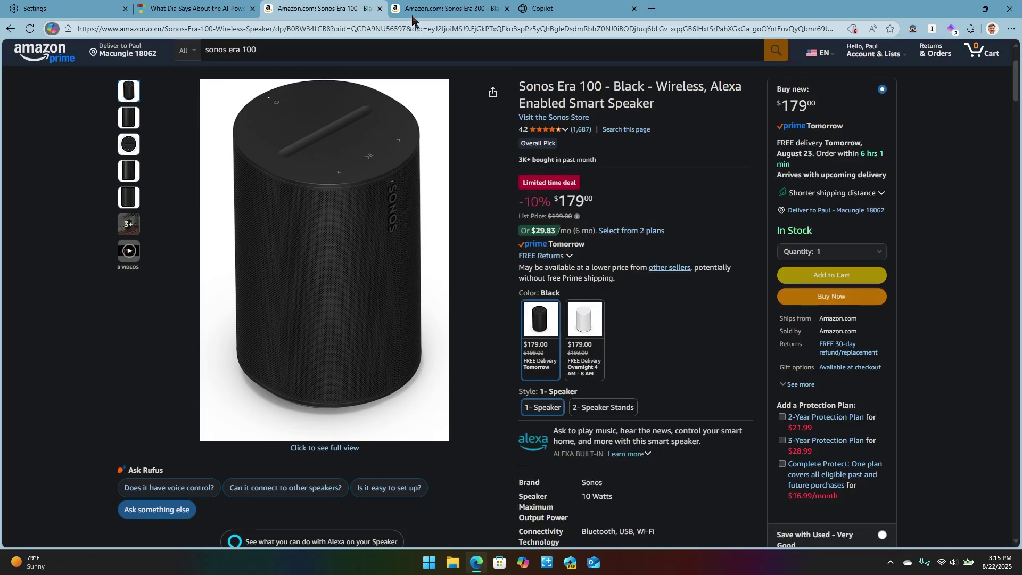
# Switch back to the Copilot tab showing the $179 vs $449 comparison table.
pyautogui.click(546, 10)
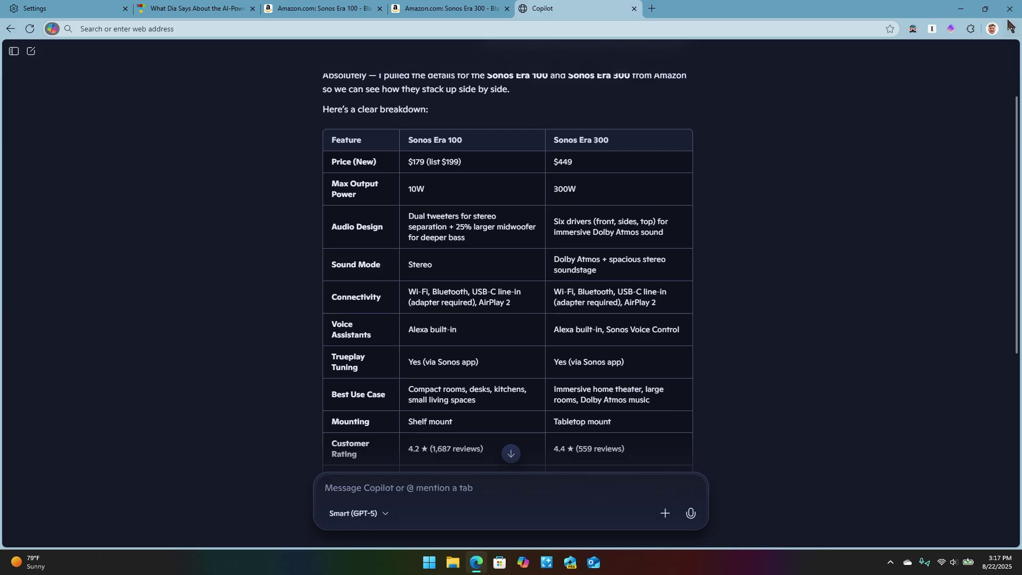
# Turn Copilot Mode off in the AI innovations settings and try a plain new tab.
pyautogui.click(46, 9)
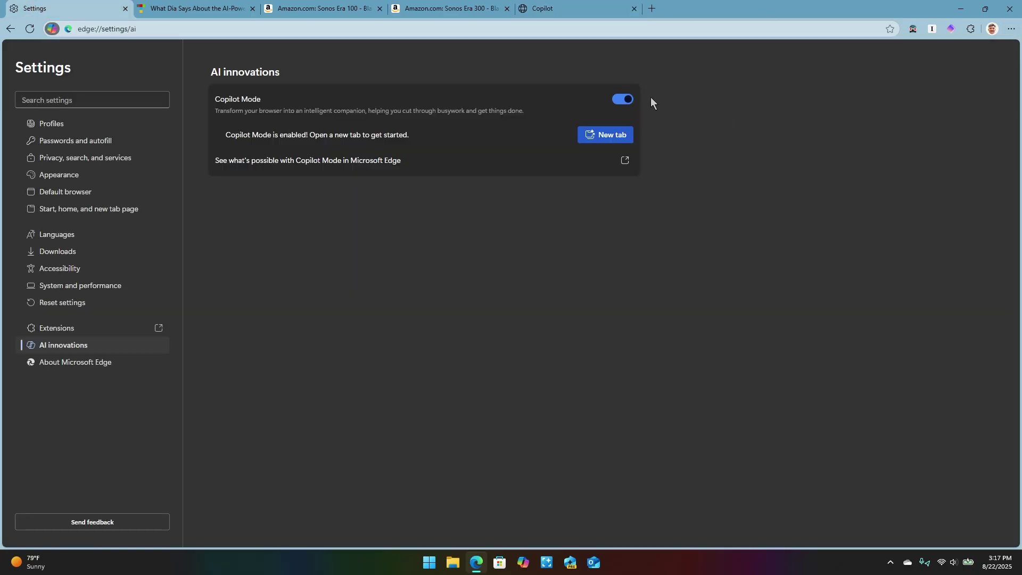
pyautogui.click(629, 99)
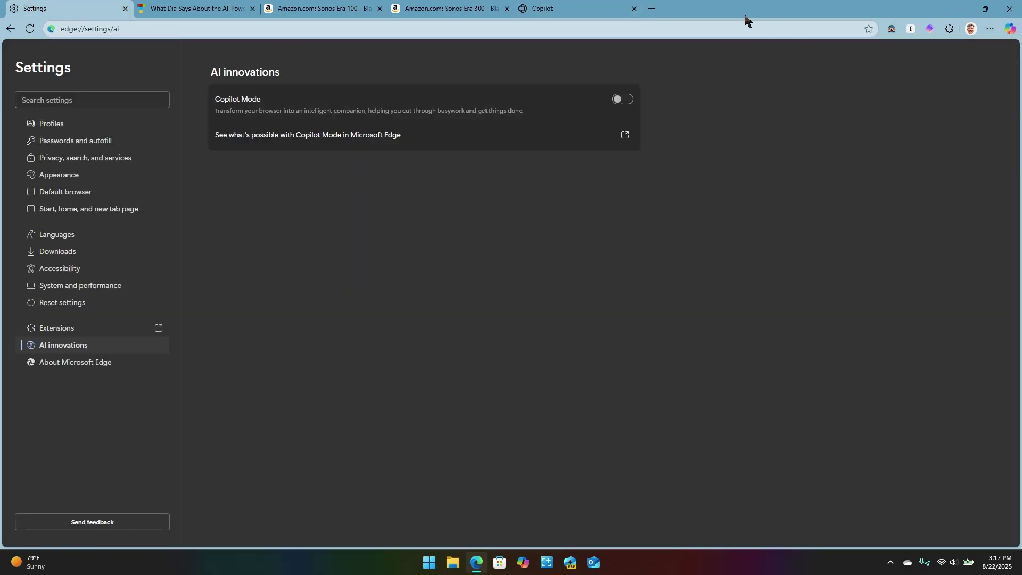
pyautogui.click(652, 8)
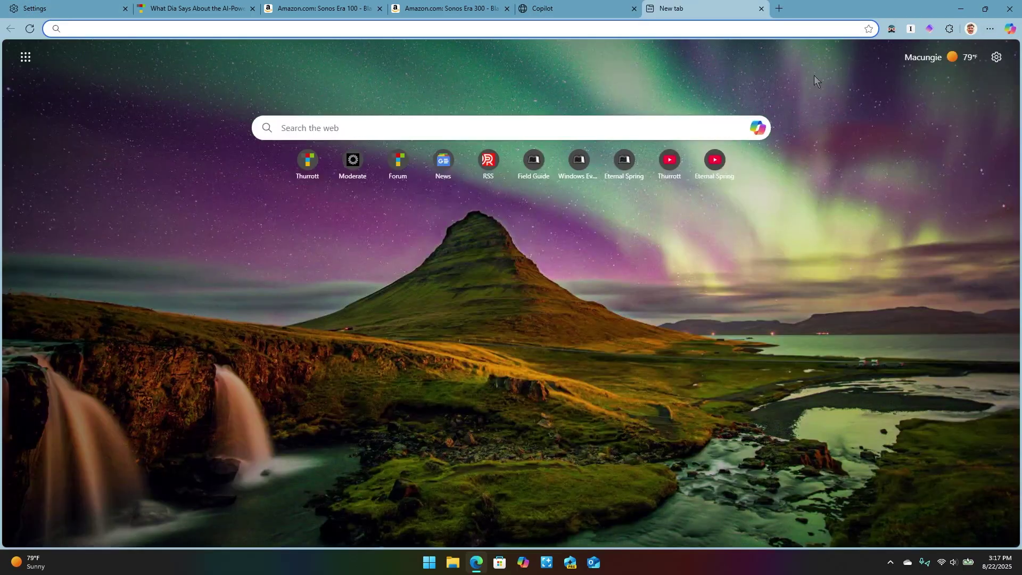
pyautogui.click(761, 9)
# Open and close the Copilot sidebar, then switch Copilot Mode back on.
pyautogui.click(1009, 29)
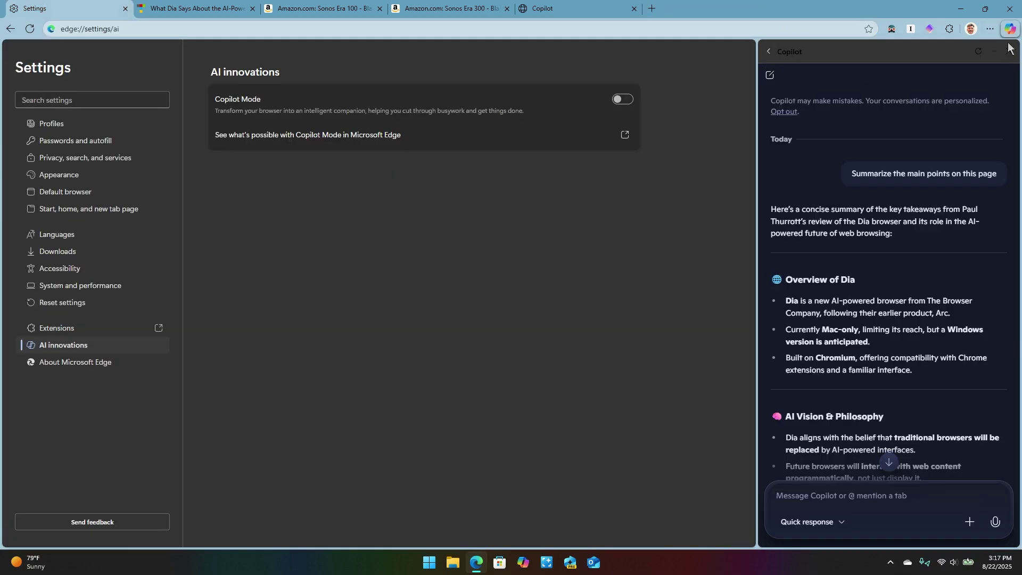
pyautogui.click(1009, 51)
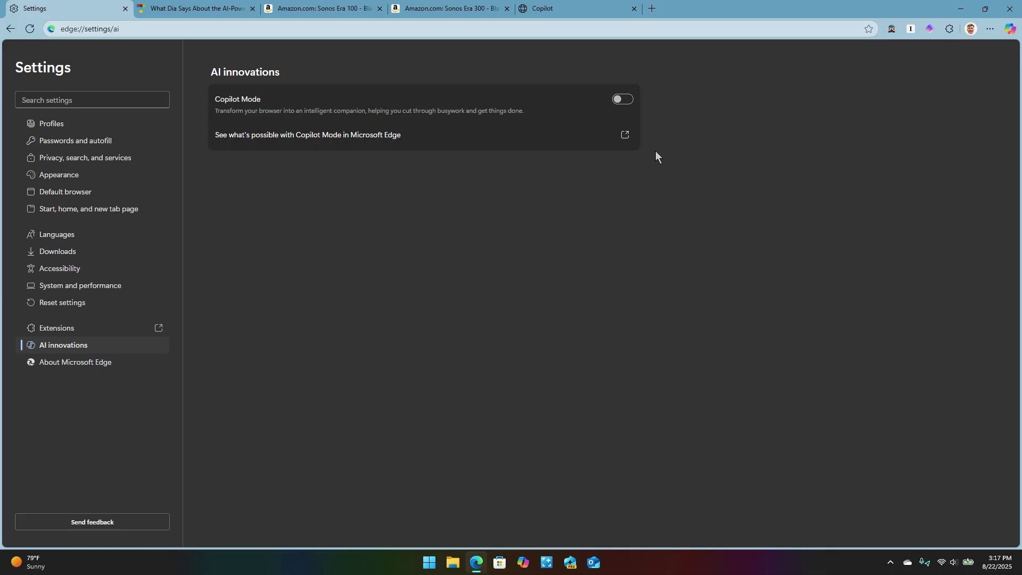
pyautogui.click(621, 100)
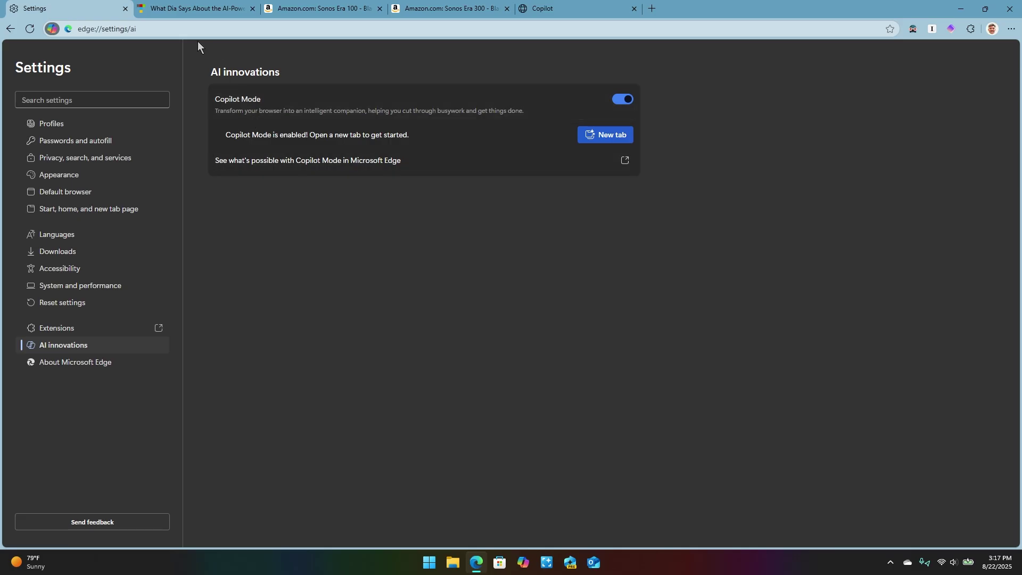
# Cycle through the Dia and Sonos Era tabs to Copilot and scroll to the Quick Take.
pyautogui.click(180, 14)
pyautogui.click(311, 11)
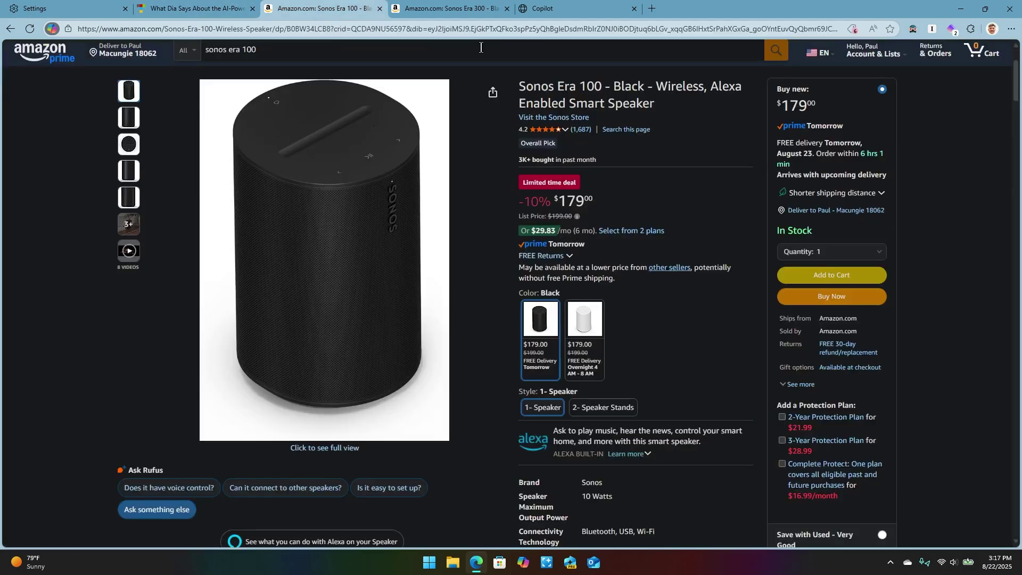
pyautogui.click(458, 13)
pyautogui.click(582, 12)
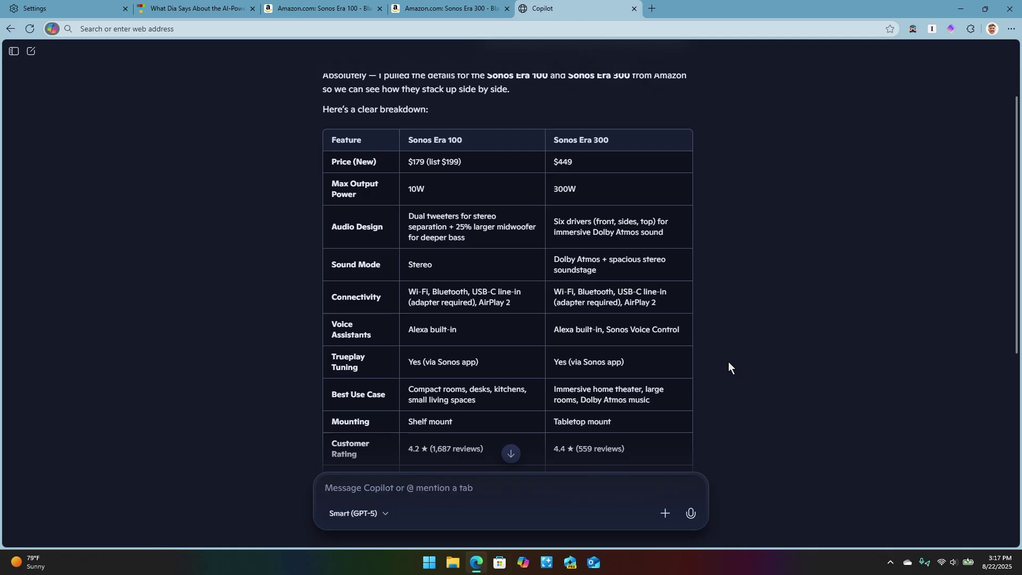
pyautogui.scroll(-7, 531, 349)
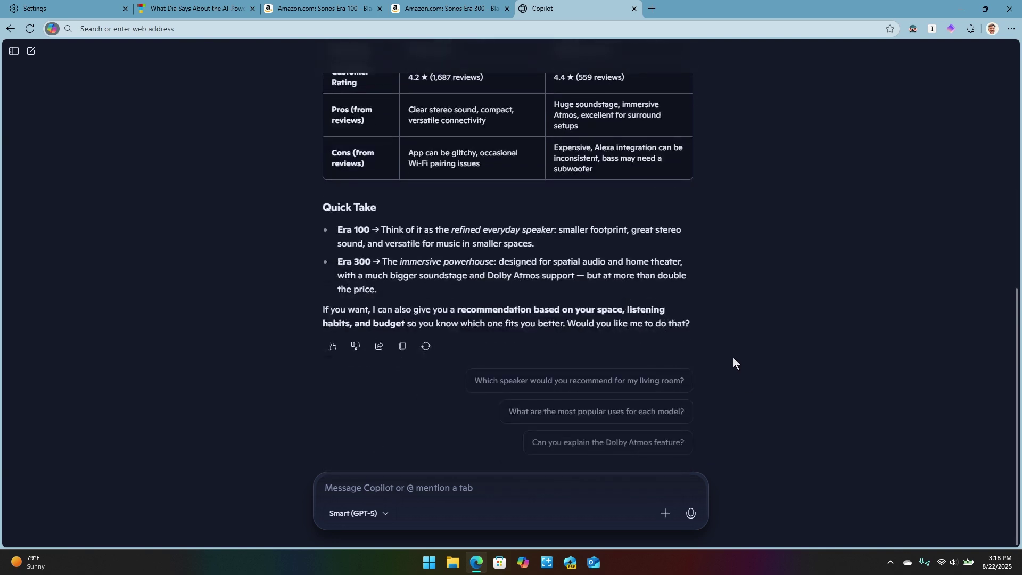